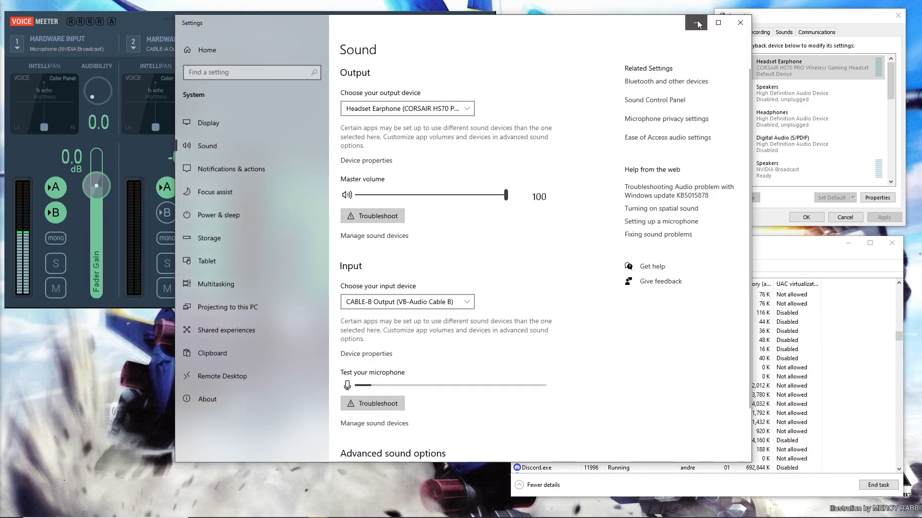
Step: Bring up Task Manager from the Start button's quick-link menu
click(698, 23)
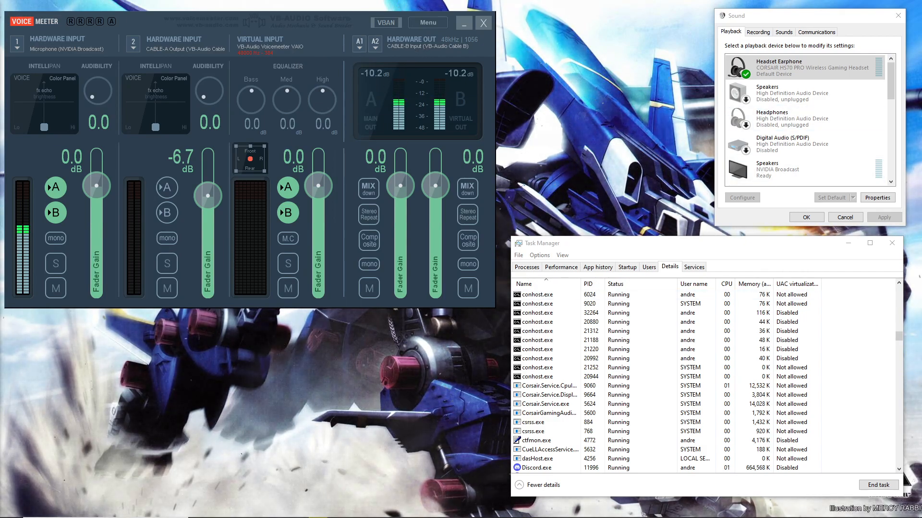
scroll(550, 394, up, 5)
scroll(550, 395, up, 10)
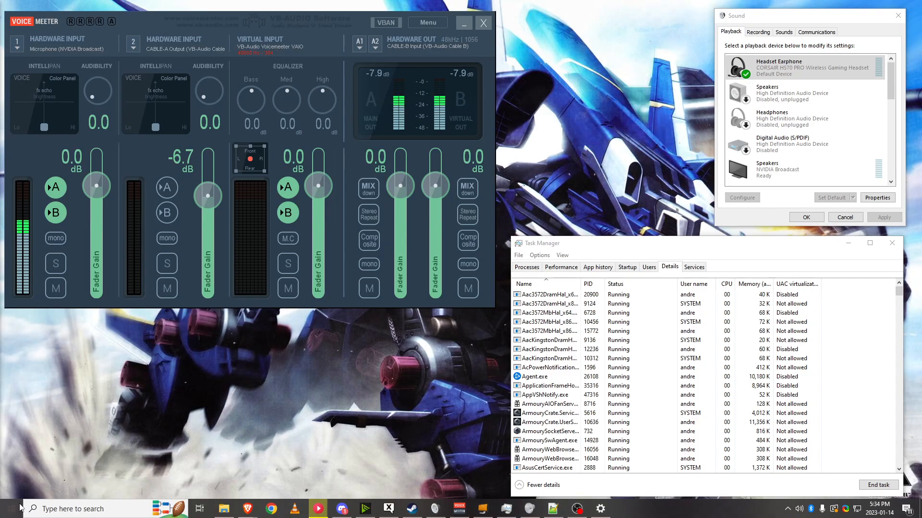
right_click(21, 507)
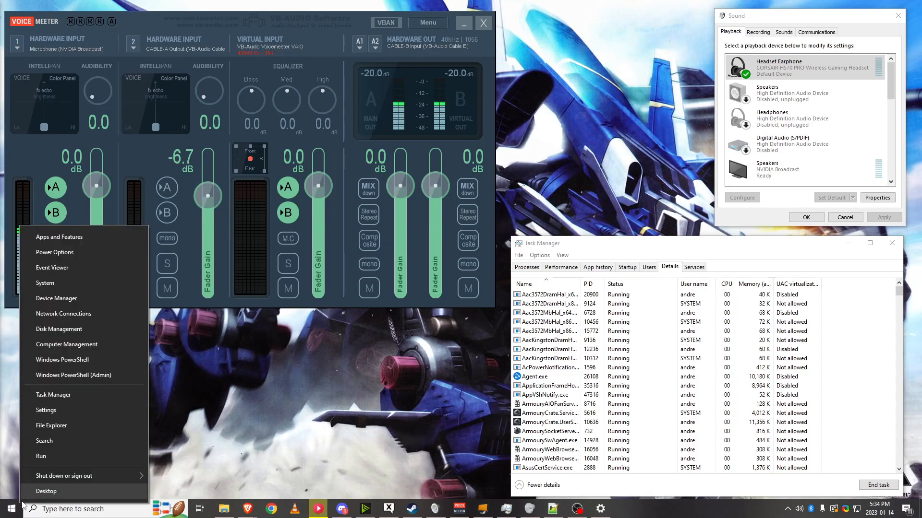
click(88, 398)
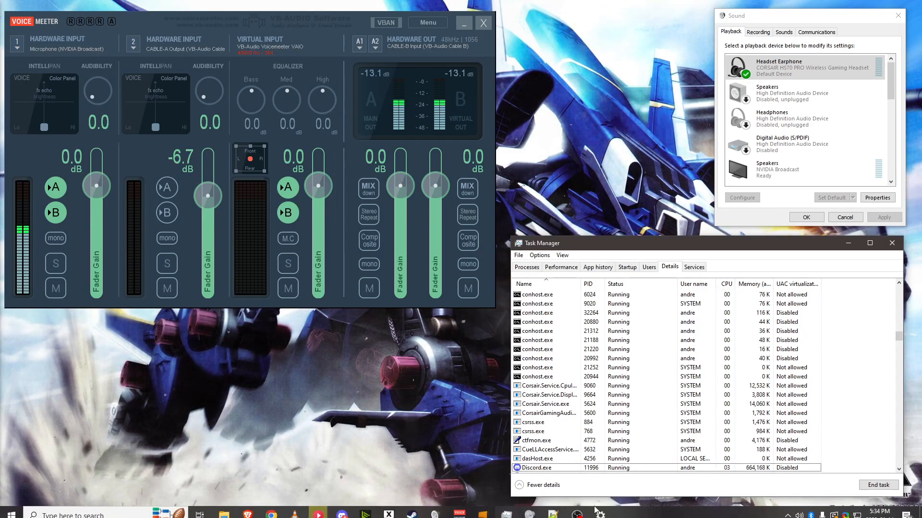
right_click(664, 509)
click(691, 459)
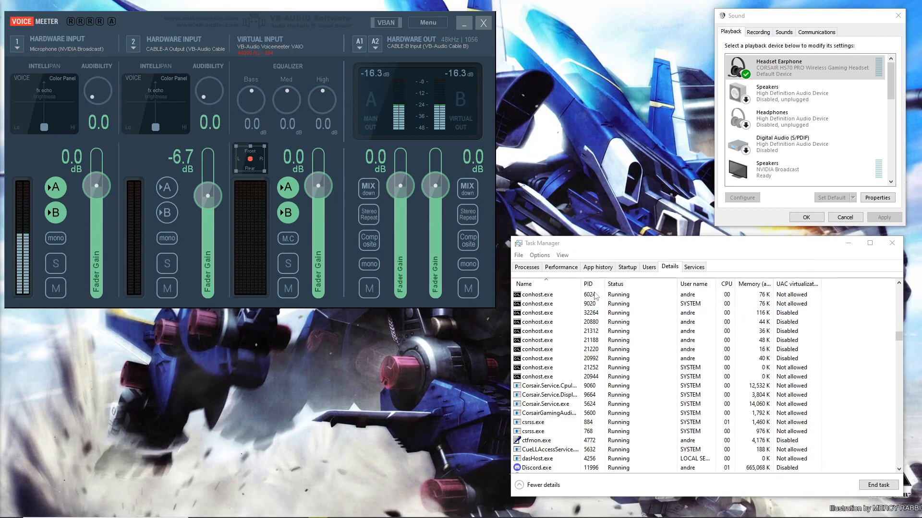
Step: Select the audiodg.exe process in the Details list and widen the User name column
scroll(565, 391, up, 10)
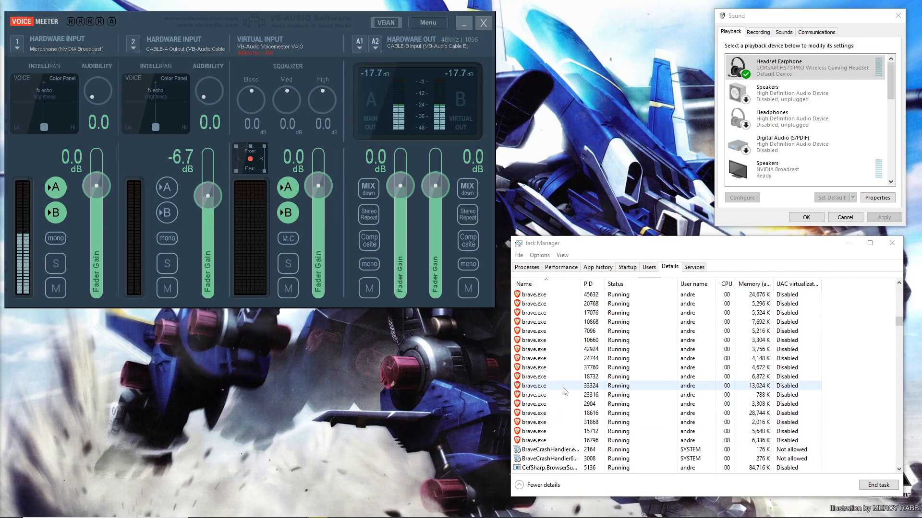
scroll(566, 389, up, 15)
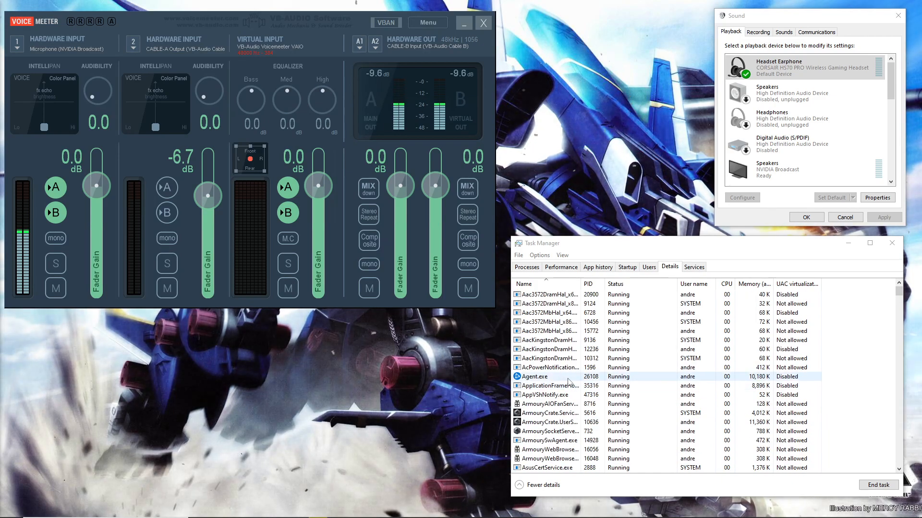
click(627, 295)
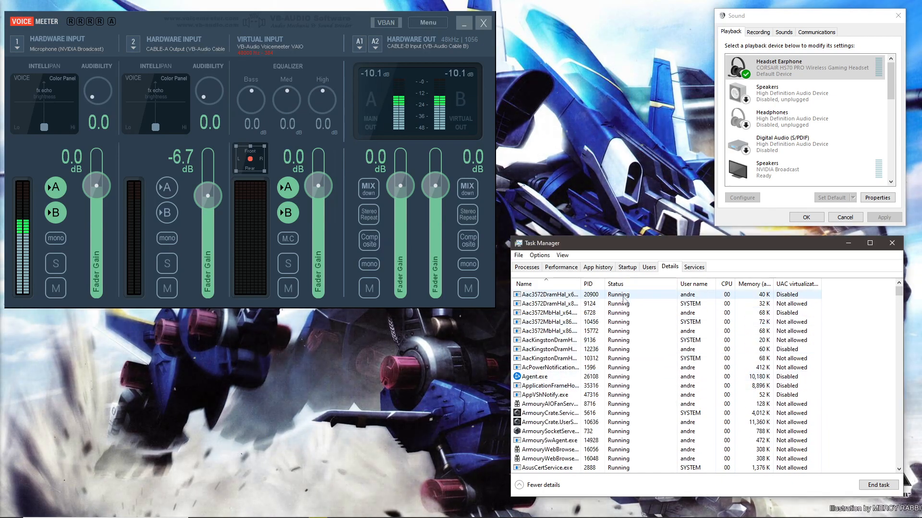
scroll(583, 408, down, 2)
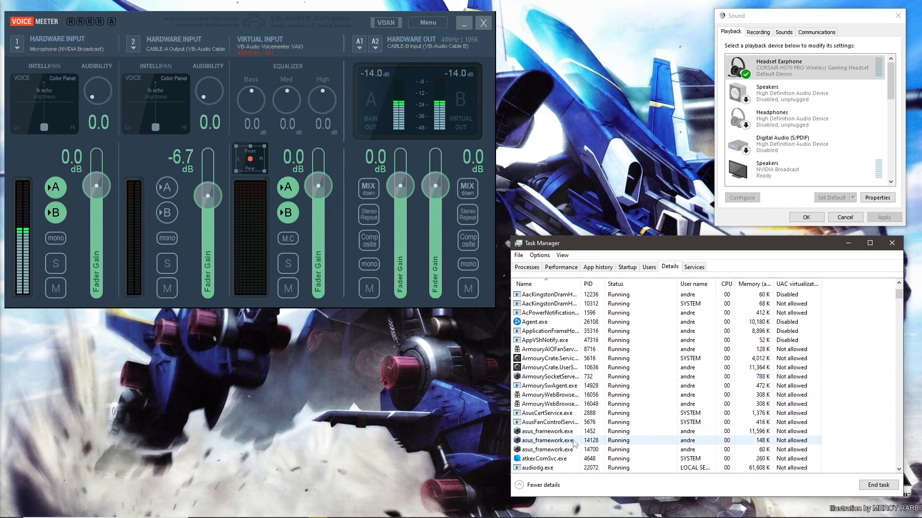
scroll(571, 445, down, 1)
click(567, 442)
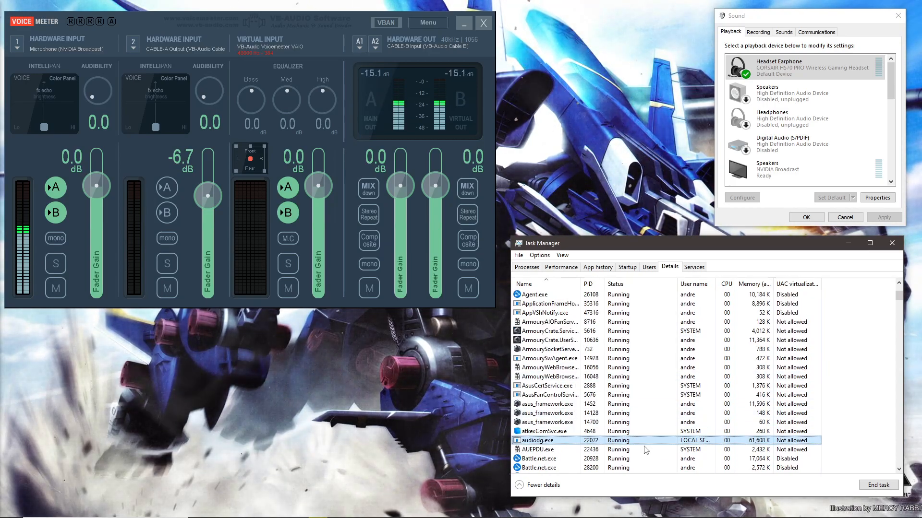
double_click(716, 284)
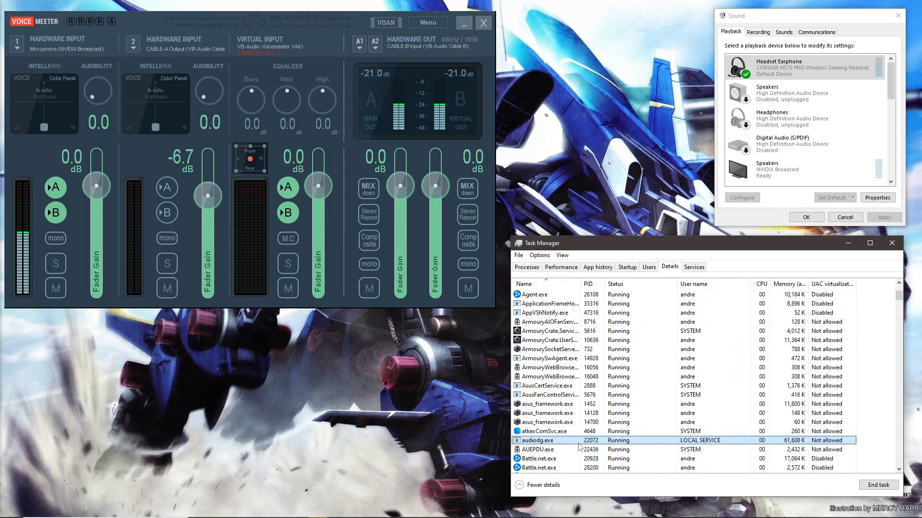
Step: Open the processor affinity dialog for audiodg.exe
right_click(547, 440)
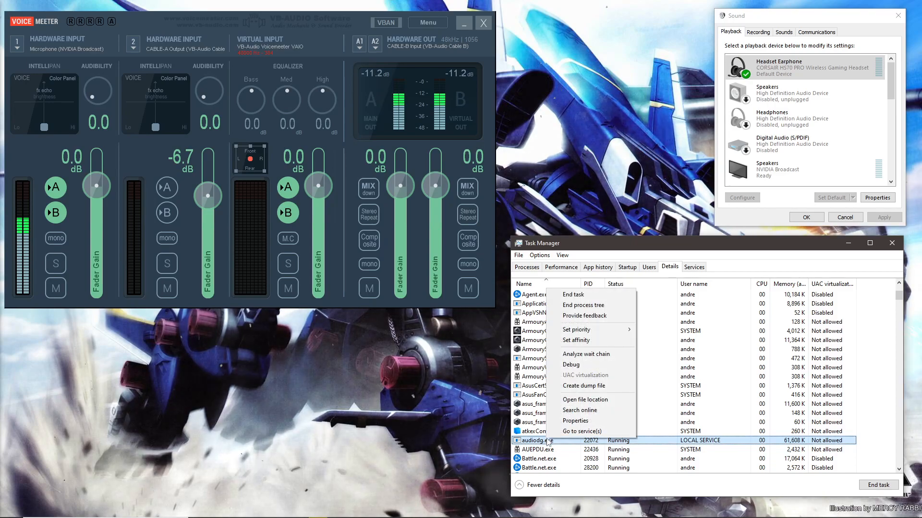
click(604, 342)
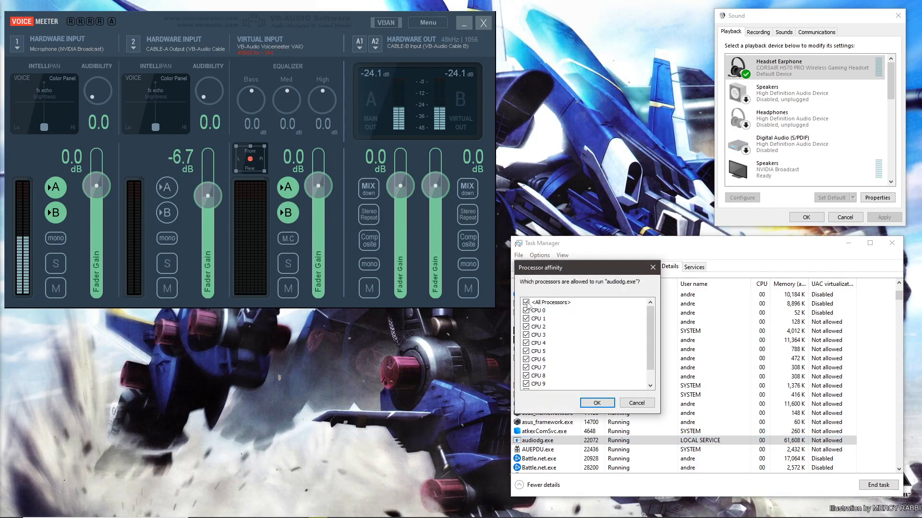
scroll(527, 304, down, 1)
drag(567, 267, 556, 185)
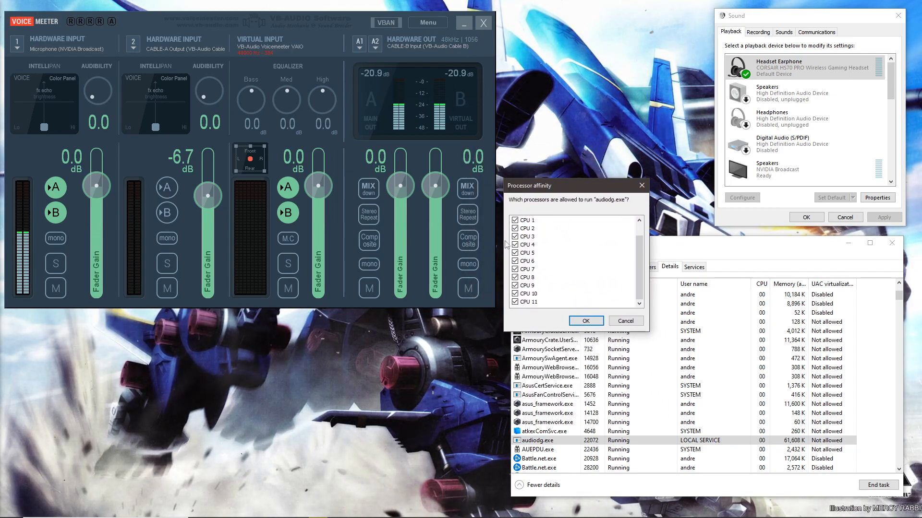
Step: Restrict audiodg.exe's processor affinity to CPU 10 only and confirm
scroll(528, 267, up, 1)
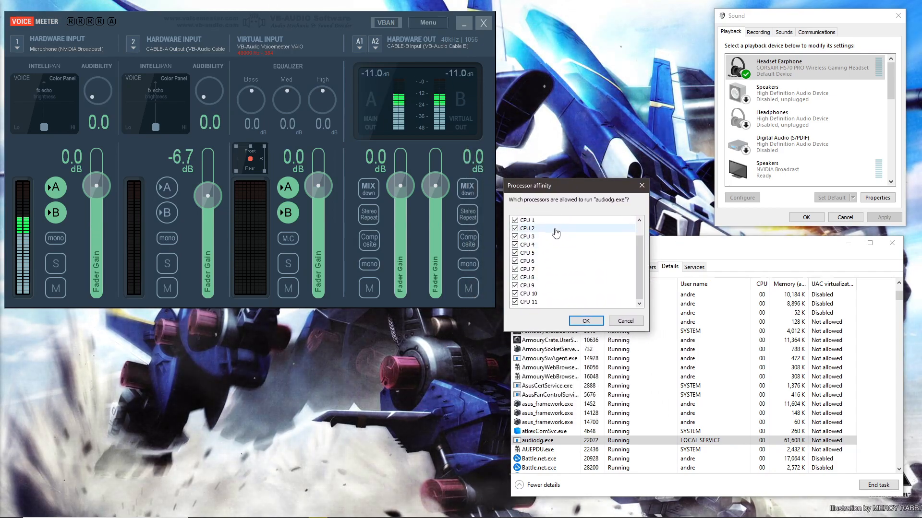
scroll(552, 250, up, 1)
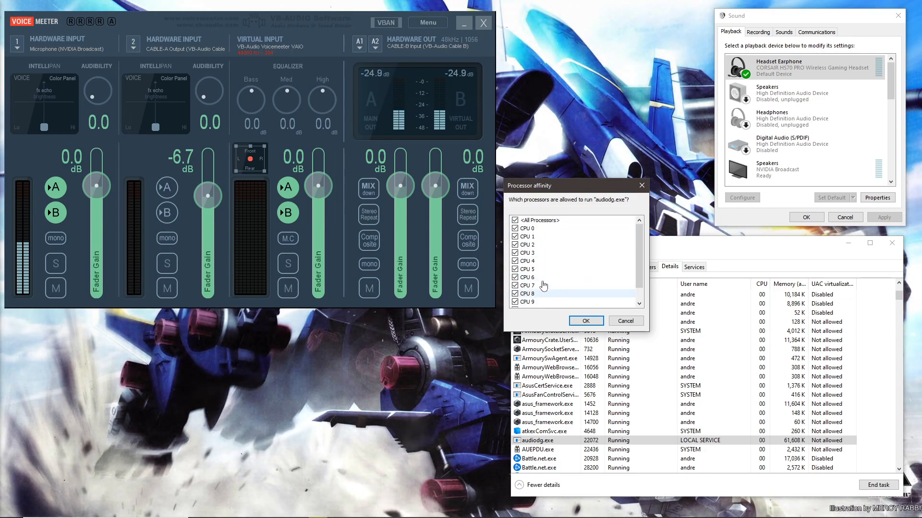
click(515, 221)
scroll(515, 259, down, 1)
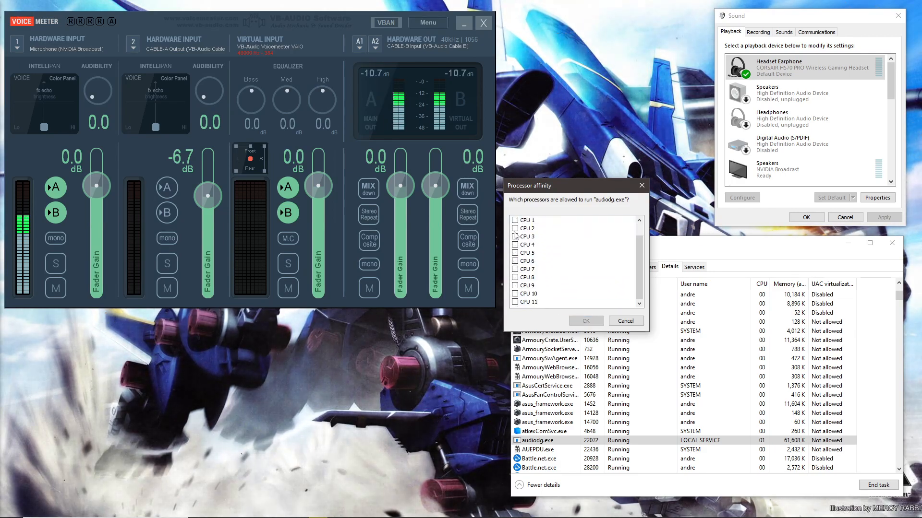
click(531, 294)
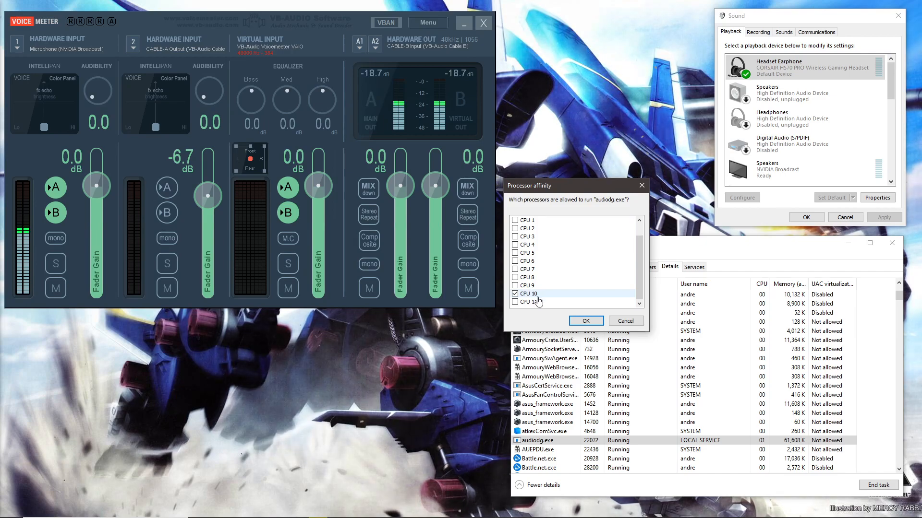
scroll(543, 269, up, 1)
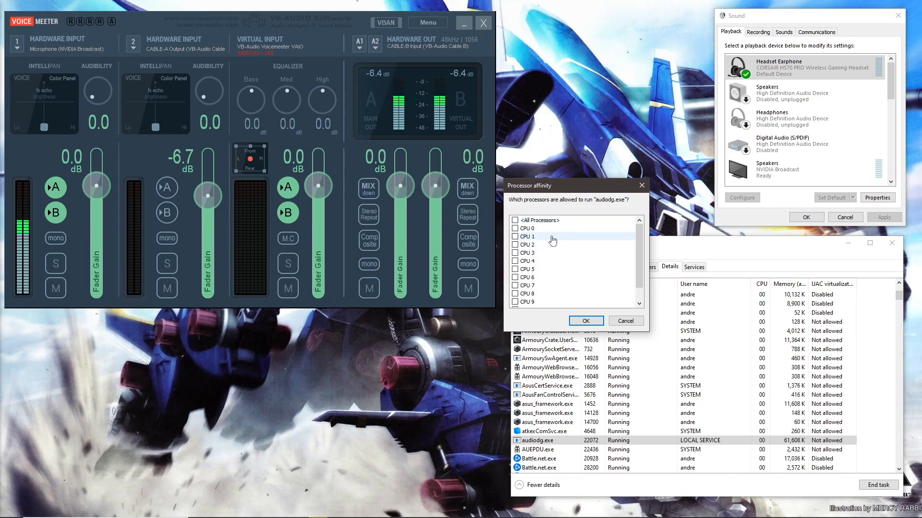
scroll(555, 288, down, 1)
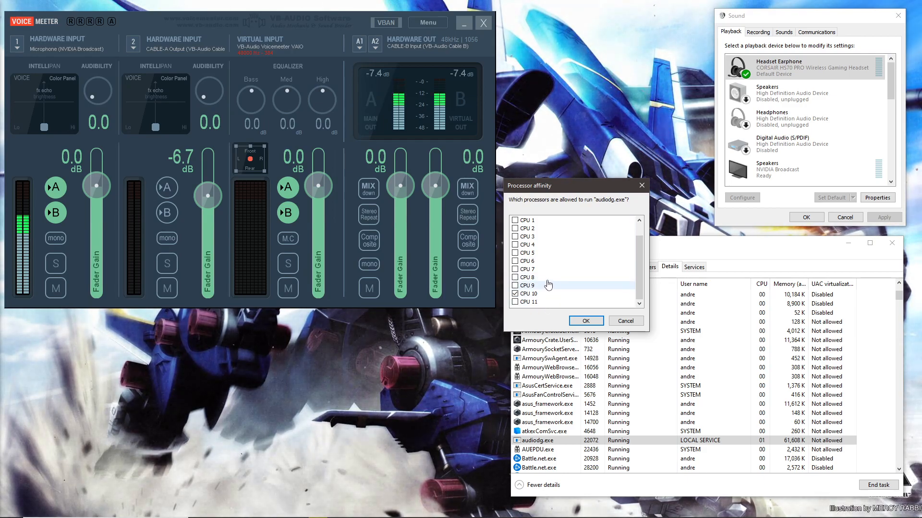
scroll(552, 283, up, 1)
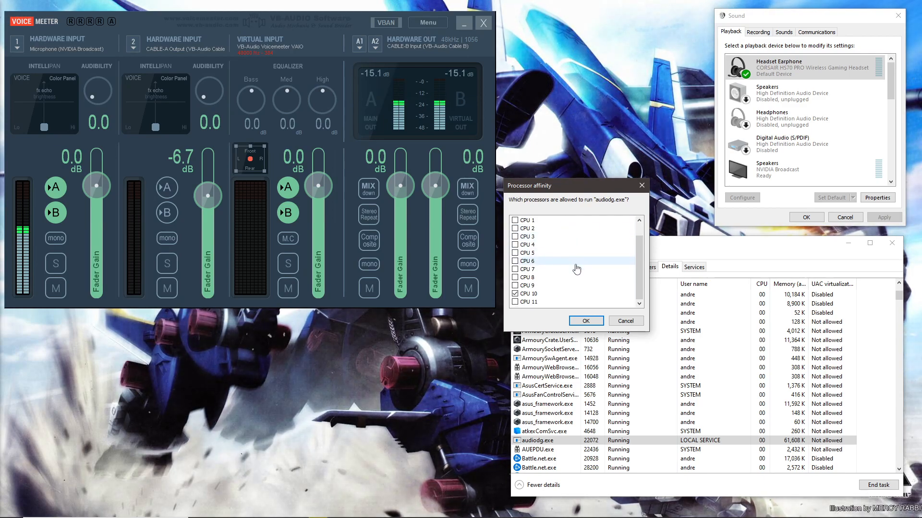
scroll(573, 283, up, 1)
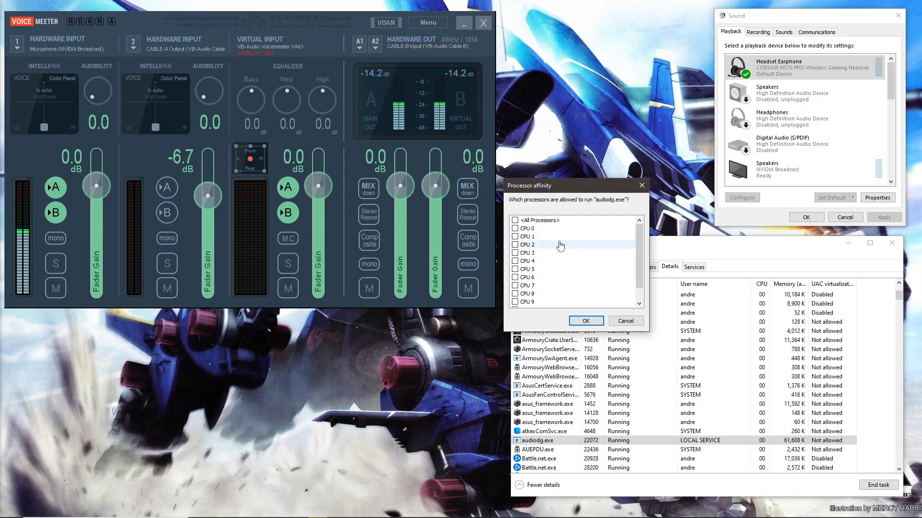
click(586, 321)
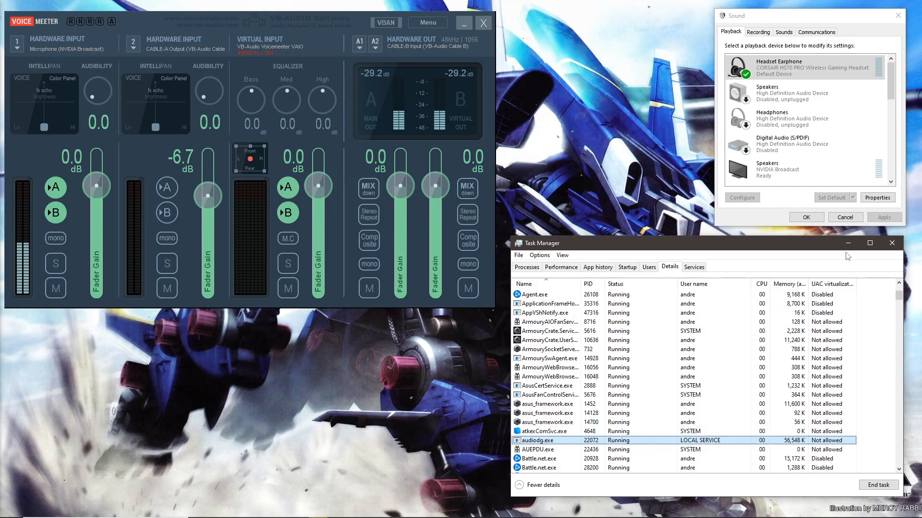
Step: Minimize Task Manager and open the Windows Sound settings page
click(846, 244)
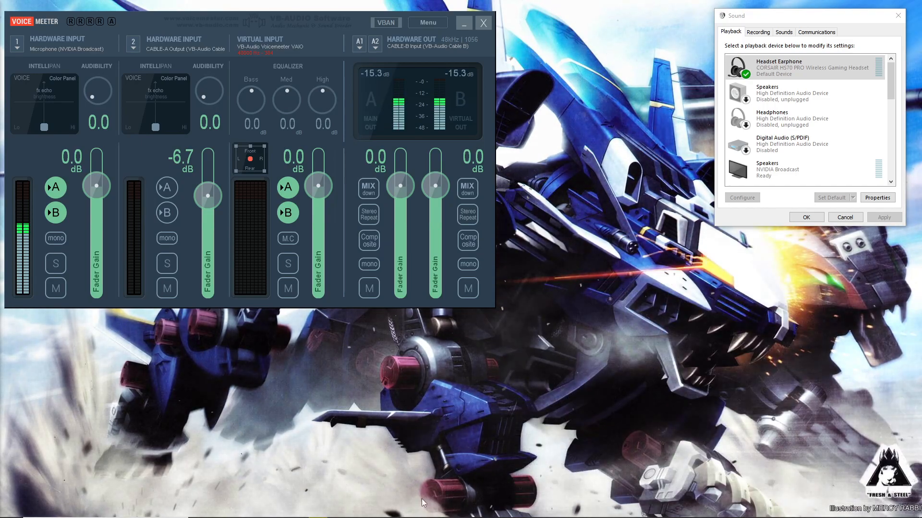
click(600, 509)
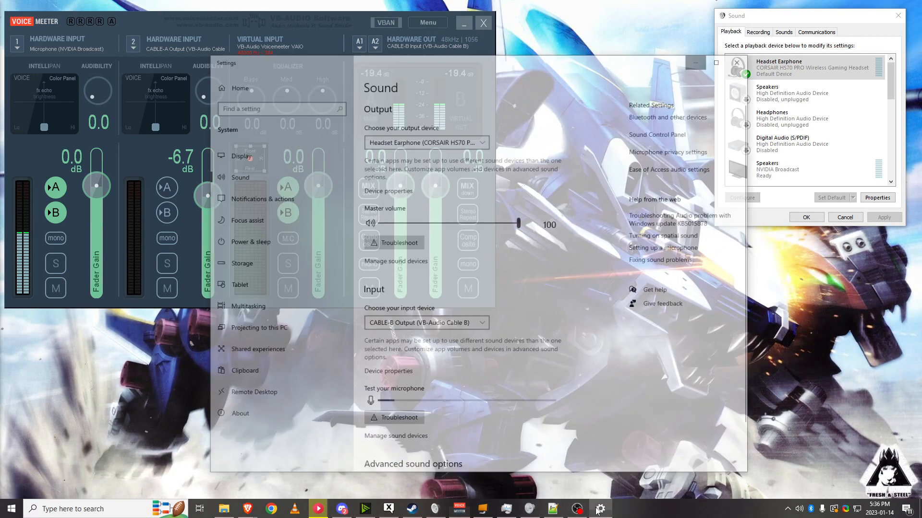
Step: Choose CABLE-B Output (VB-Audio Cable B) as the input device and open App volume and device preferences
scroll(500, 302, down, 2)
click(453, 242)
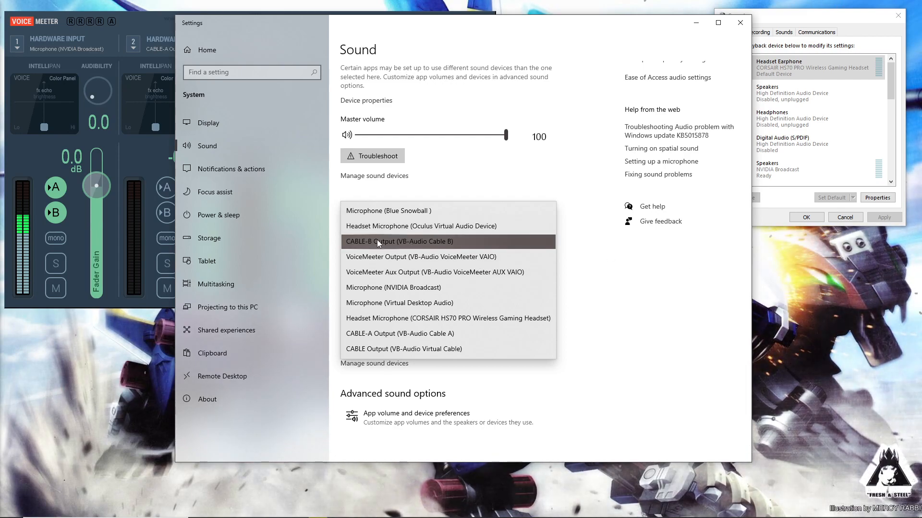
click(456, 241)
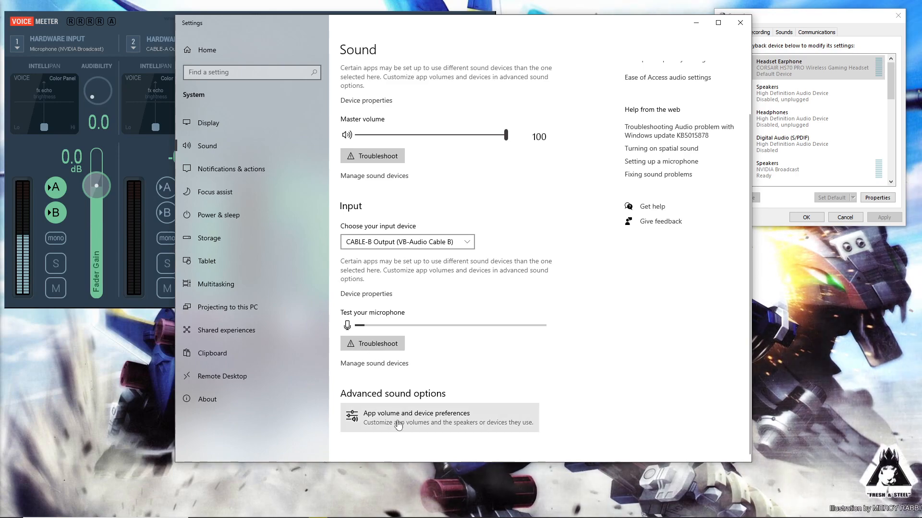
click(429, 429)
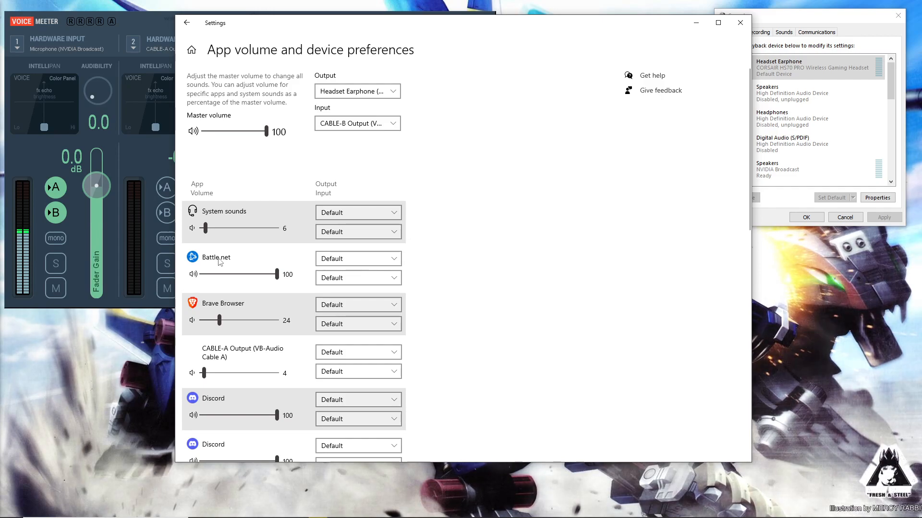
click(394, 260)
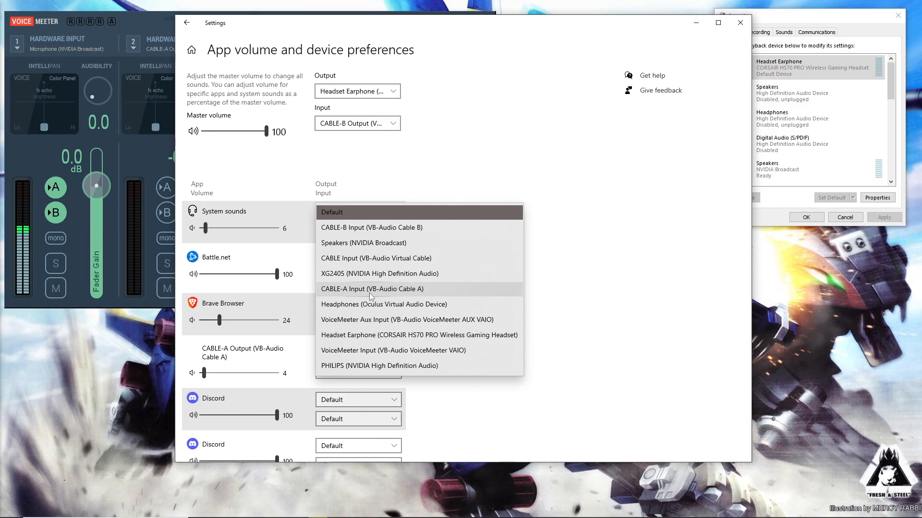
click(331, 289)
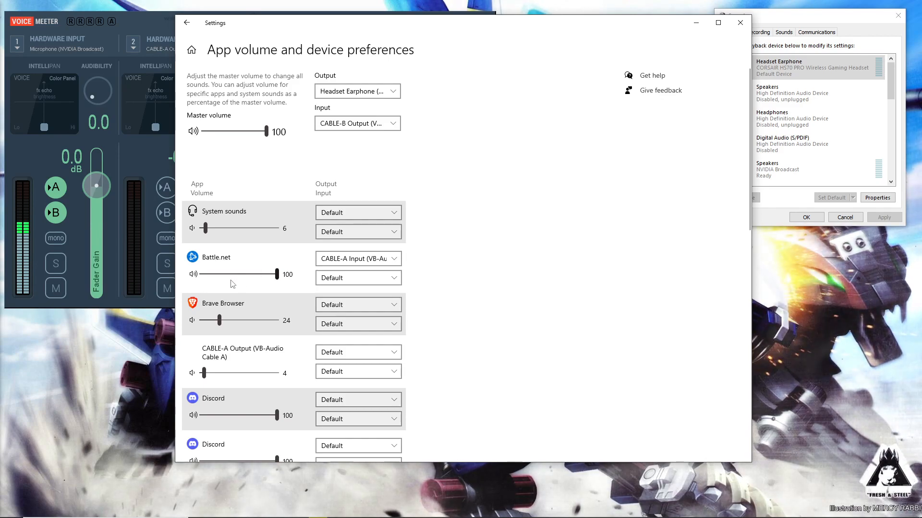
click(358, 259)
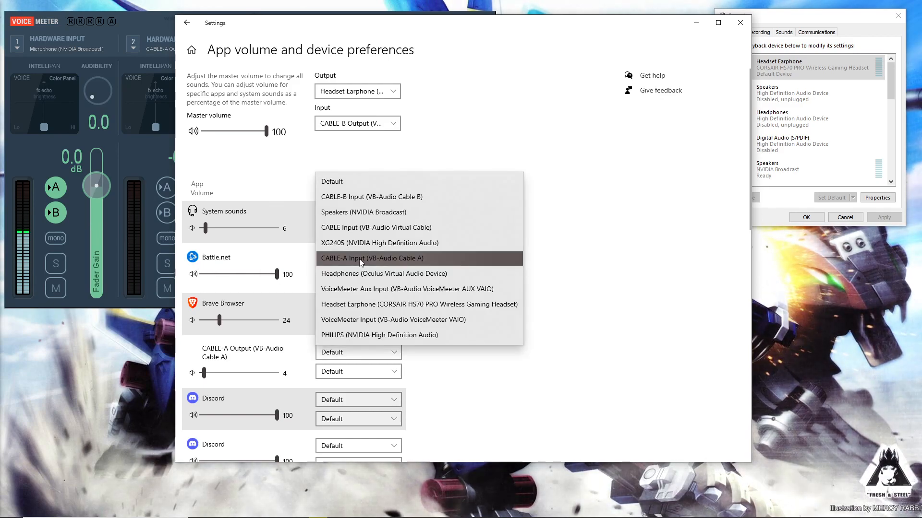
click(338, 181)
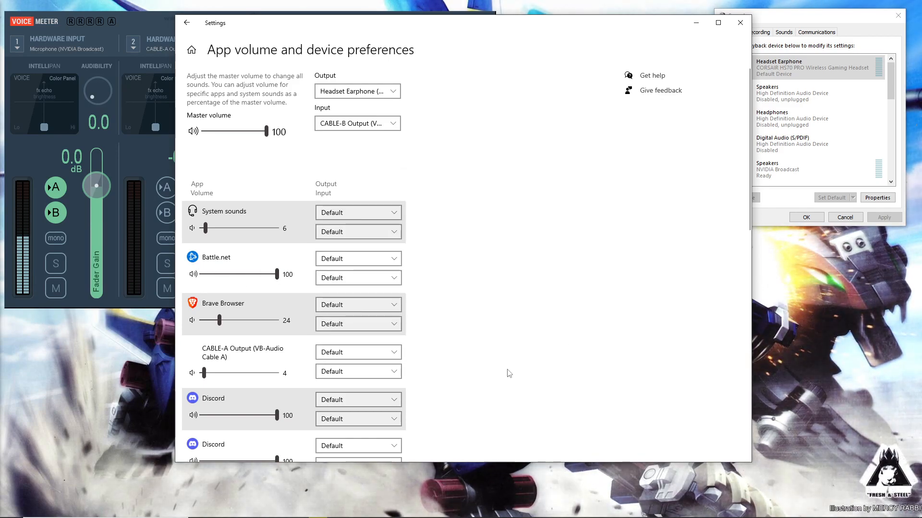
Step: Switch to YouTube Music and open its Settings dialog
scroll(481, 327, down, 8)
scroll(355, 336, up, 10)
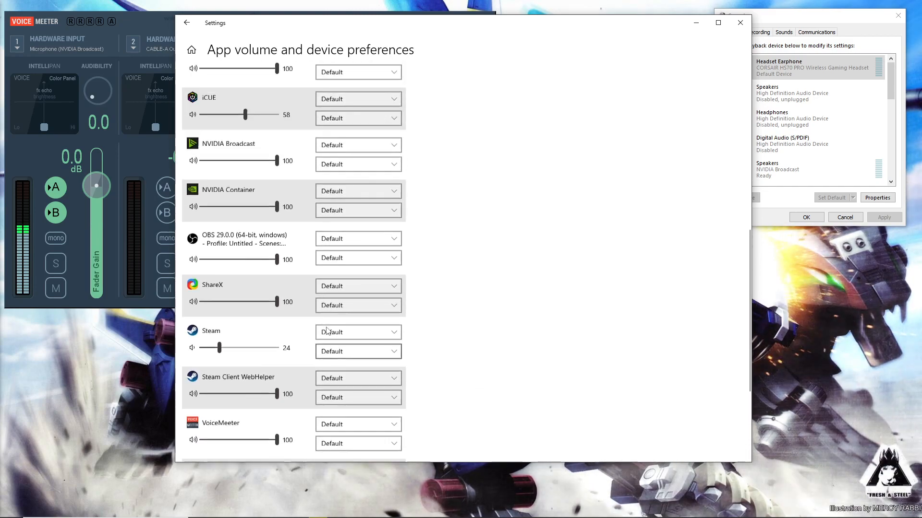
mouse_move(285, 510)
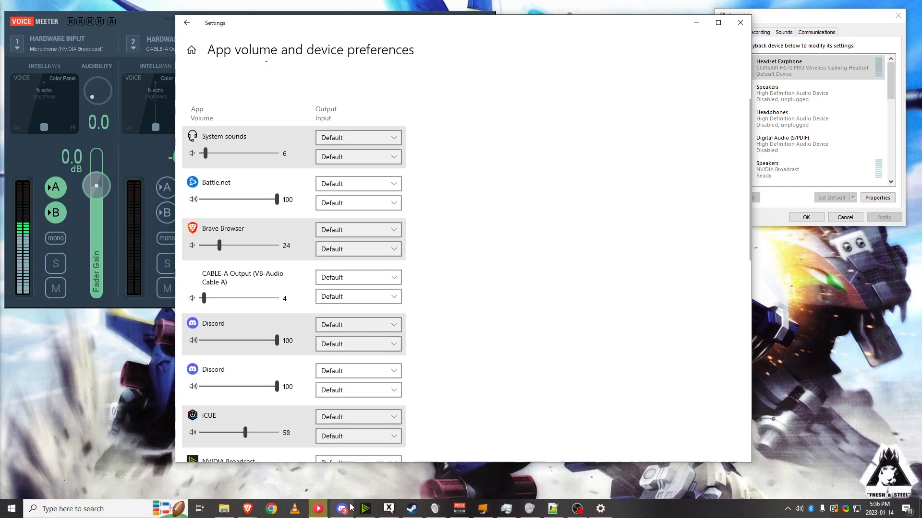
key(alt+Tab)
click(878, 30)
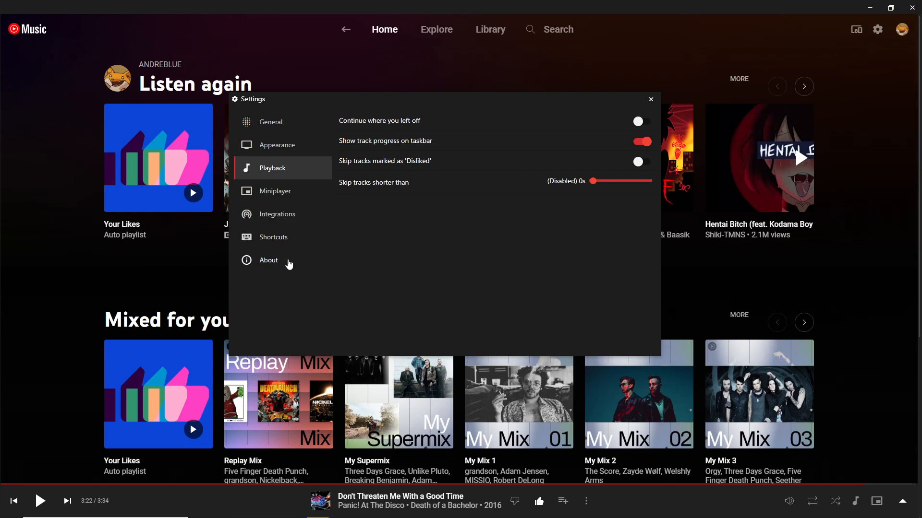
Step: Browse the Settings categories and inspect the Audio output device list under General
click(278, 215)
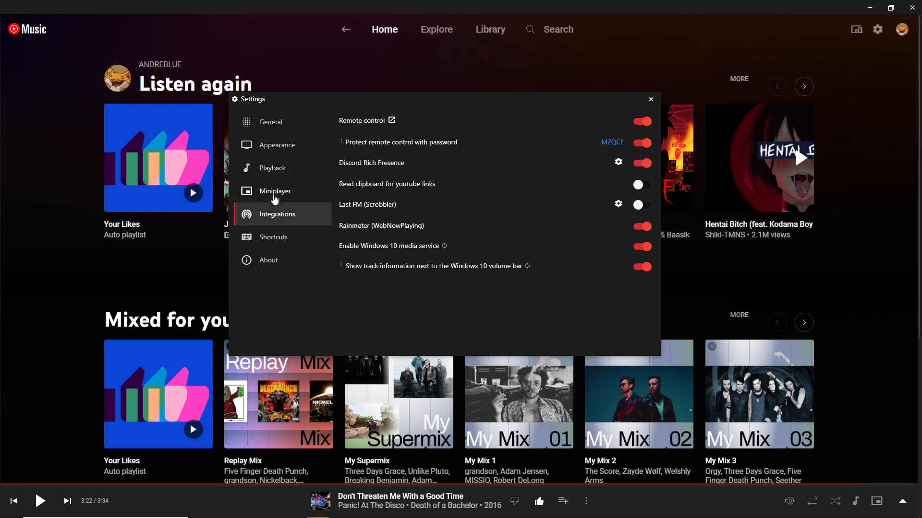
click(274, 200)
click(287, 144)
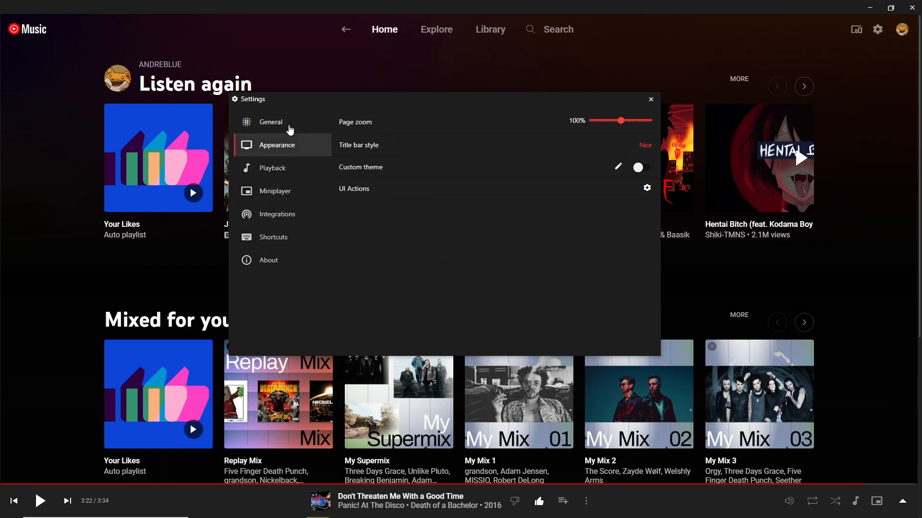
click(289, 125)
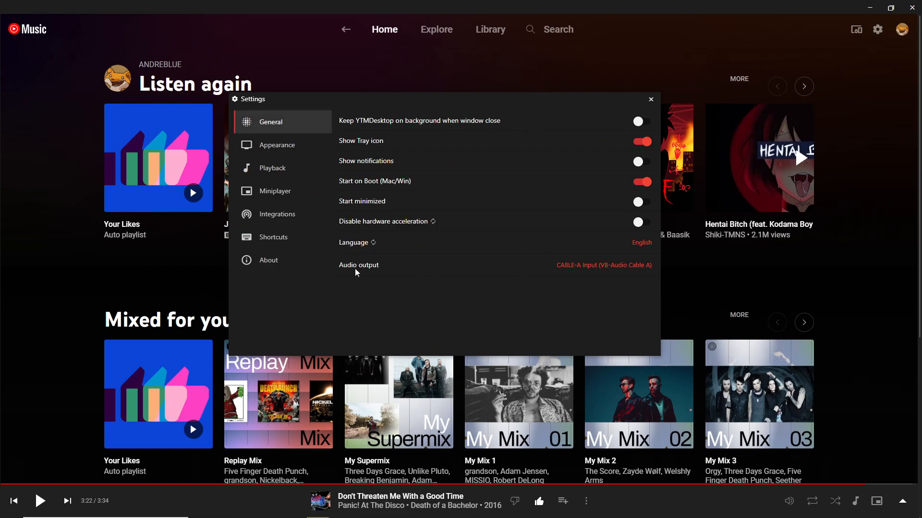
click(585, 268)
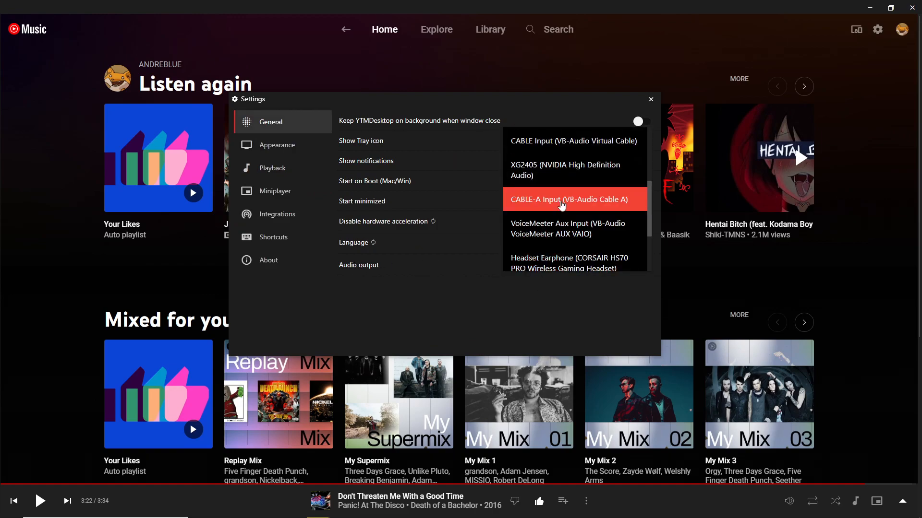
scroll(547, 179, up, 3)
scroll(580, 174, down, 5)
scroll(615, 231, up, 2)
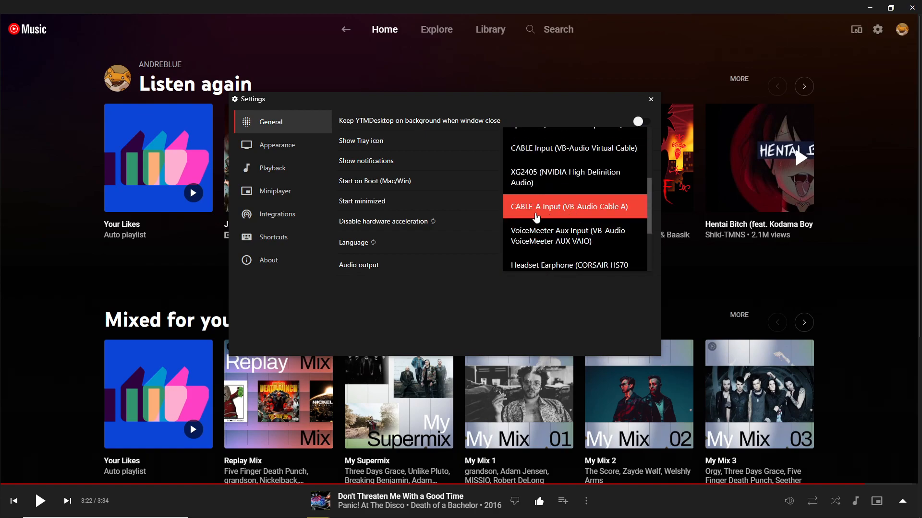
click(464, 316)
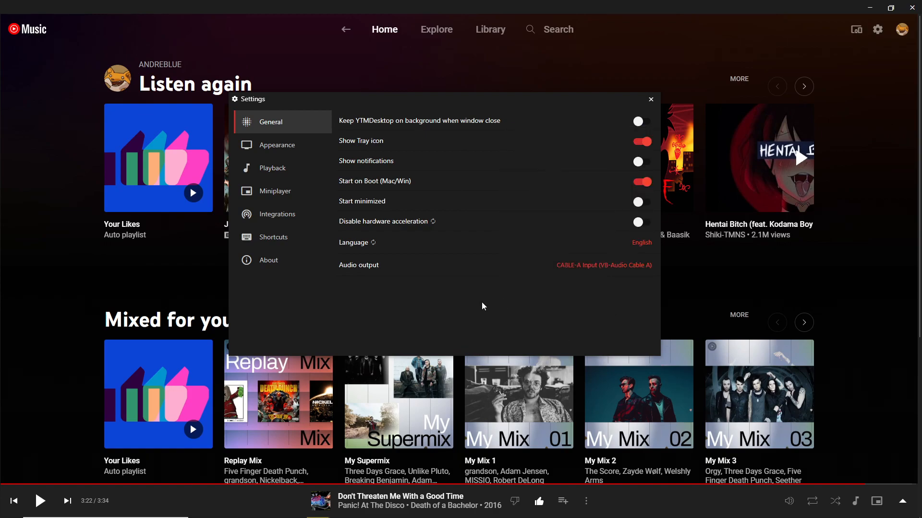
Step: Close the Settings dialog and minimize YouTube Music and the Windows Settings window
click(651, 99)
click(869, 8)
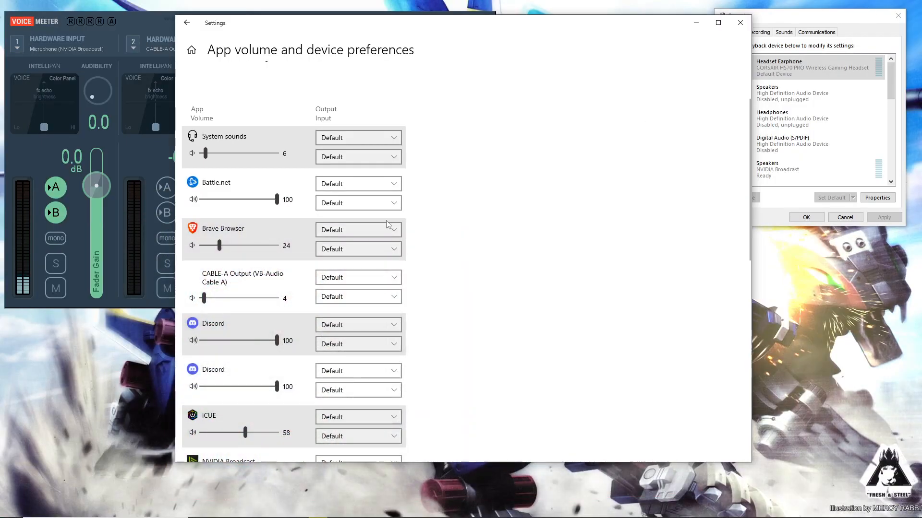
click(696, 22)
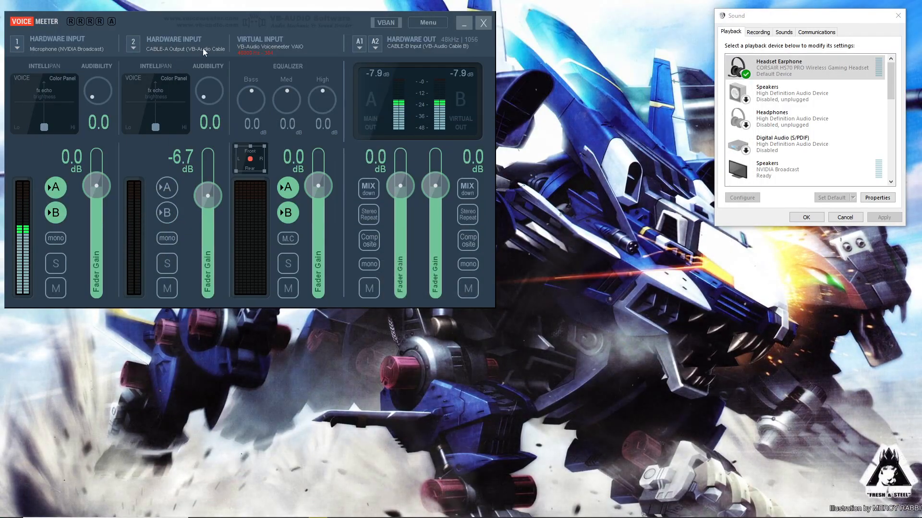
Step: Set VoiceMeeter hardware input 2 to MME: CABLE-A Output and hardware input 1 to WDM: Microphone (NVIDIA Broadcast)
click(133, 44)
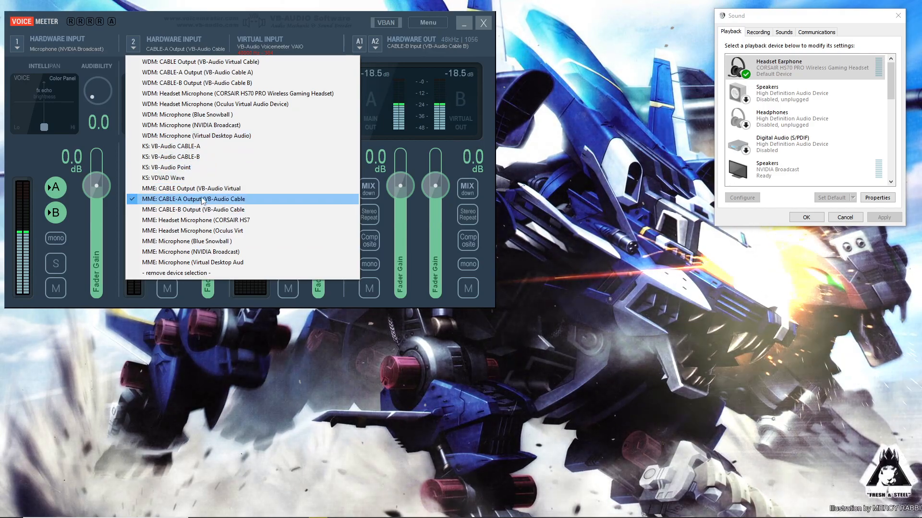
click(258, 203)
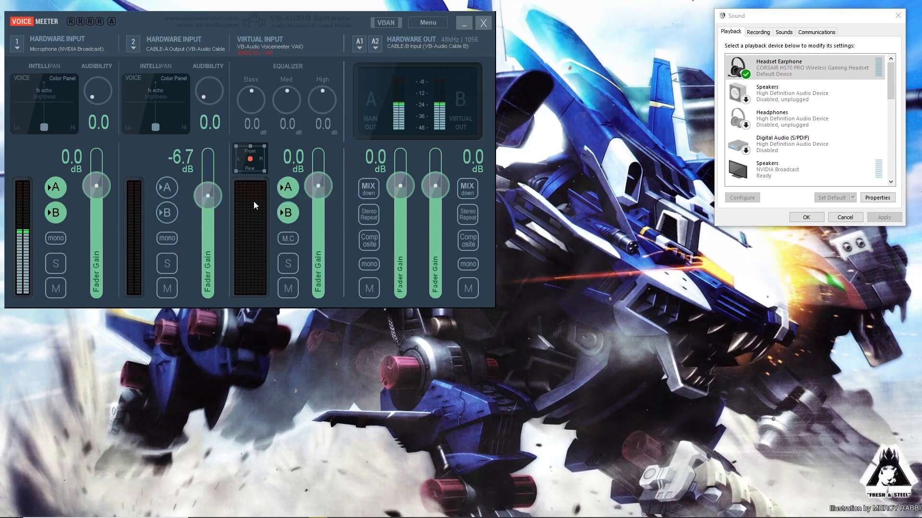
click(45, 50)
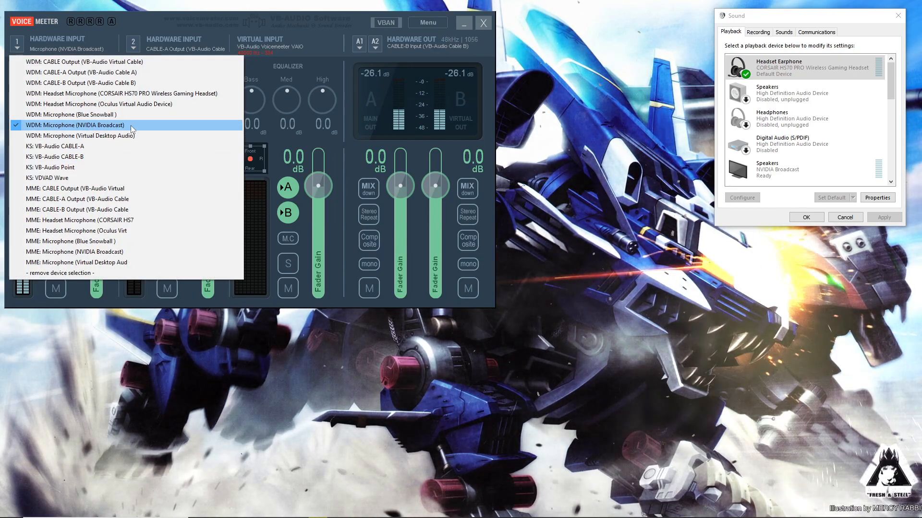
click(131, 126)
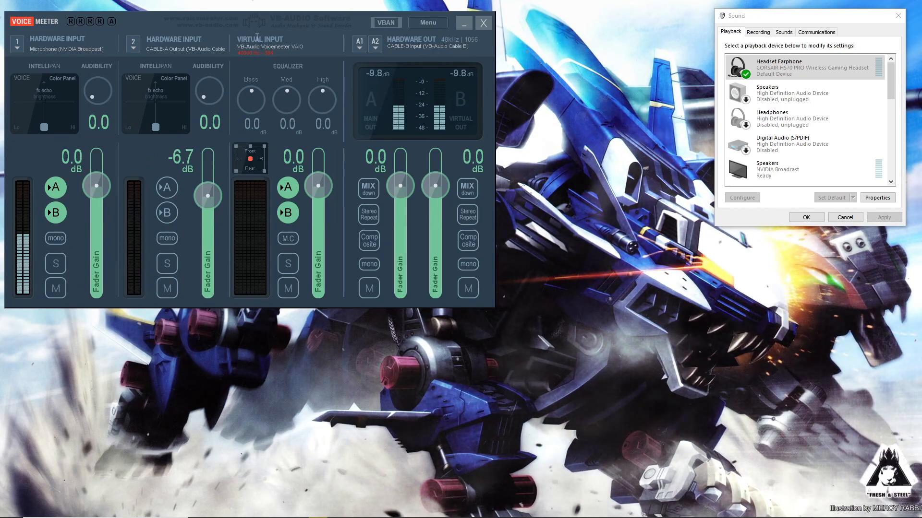
Step: Review the Sound settings page's output and input devices, then minimize it
right_click(256, 37)
click(256, 53)
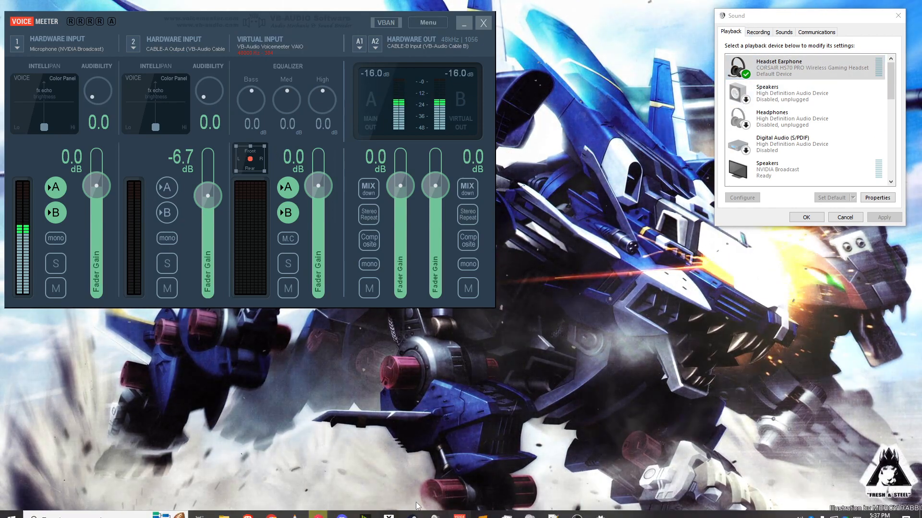
click(601, 508)
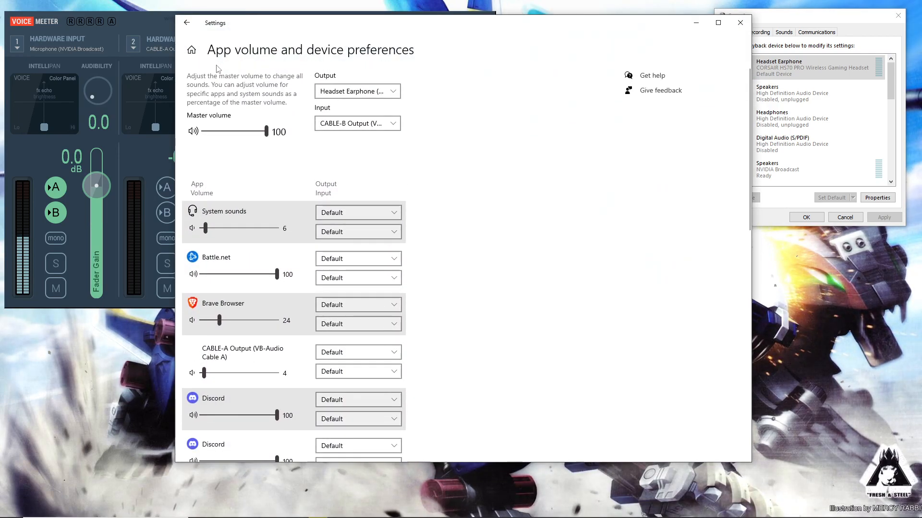
click(186, 23)
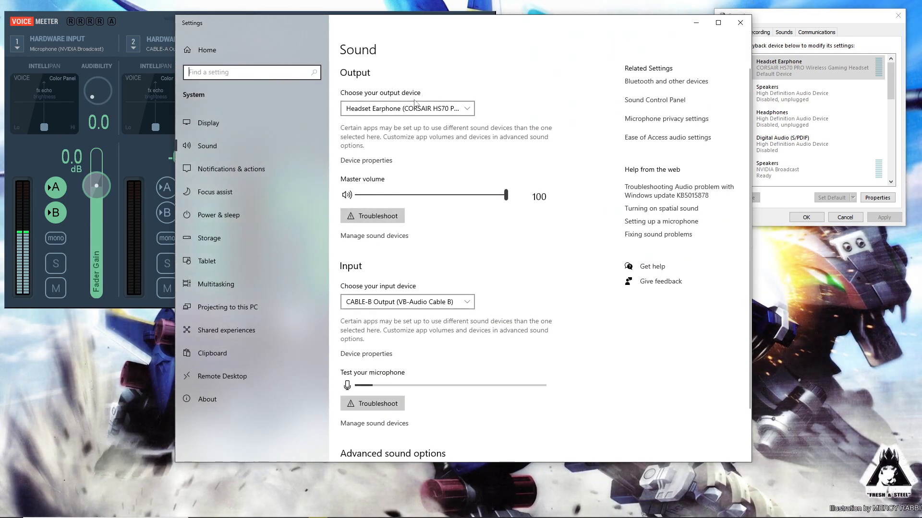
click(696, 23)
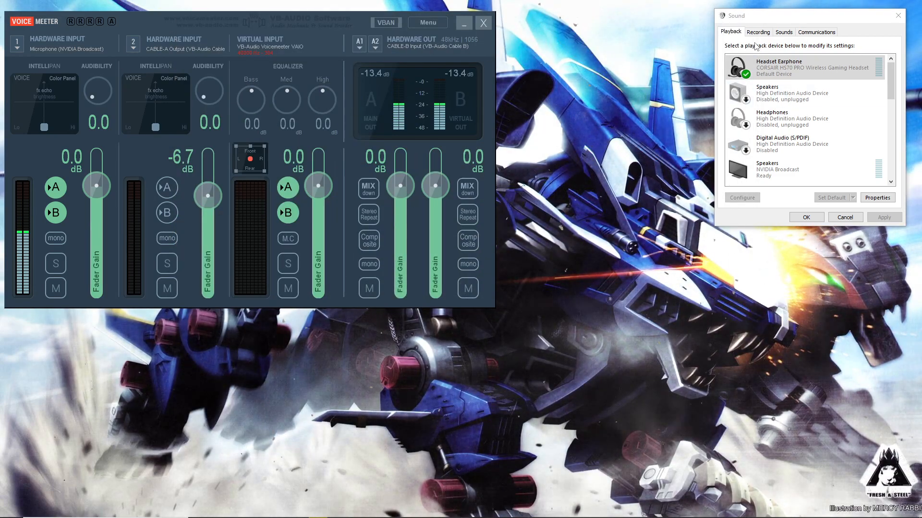
Step: Move the Sound control panel beside VoiceMeeter and open its Recording tab
drag(749, 15, 656, 28)
click(666, 45)
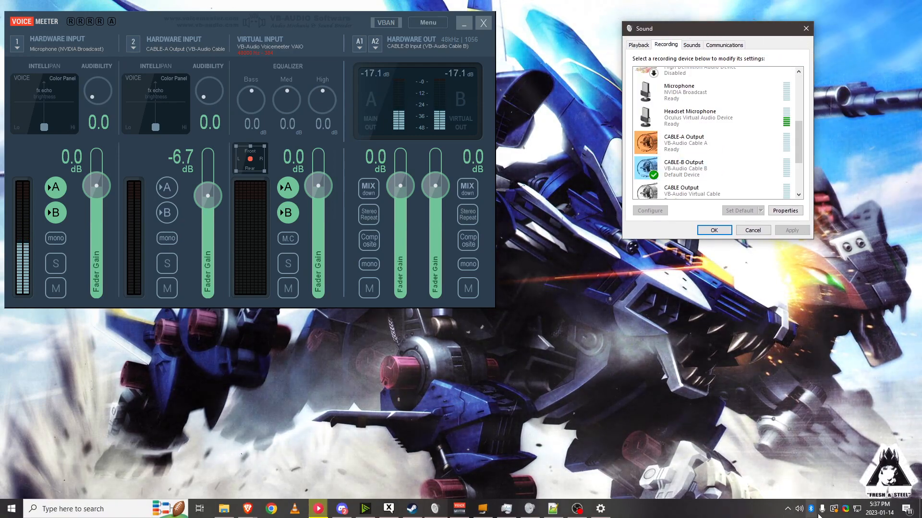
right_click(799, 509)
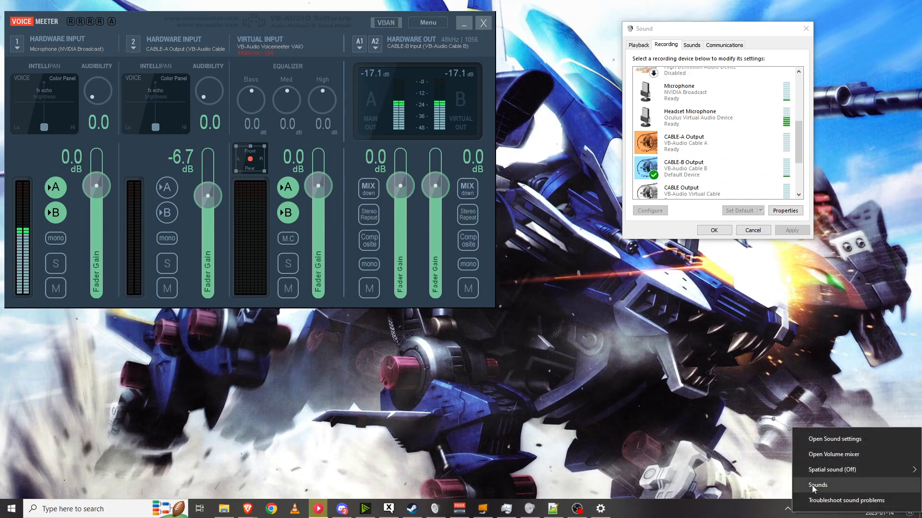
click(837, 488)
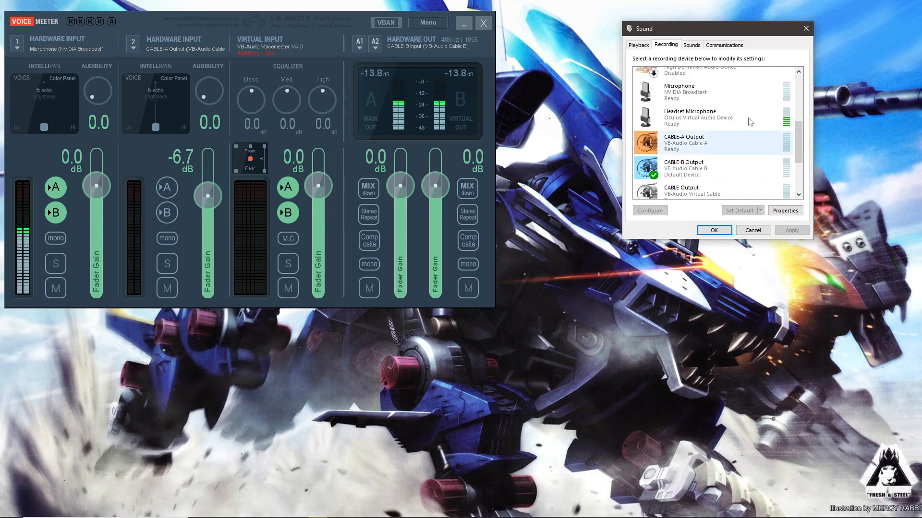
click(690, 45)
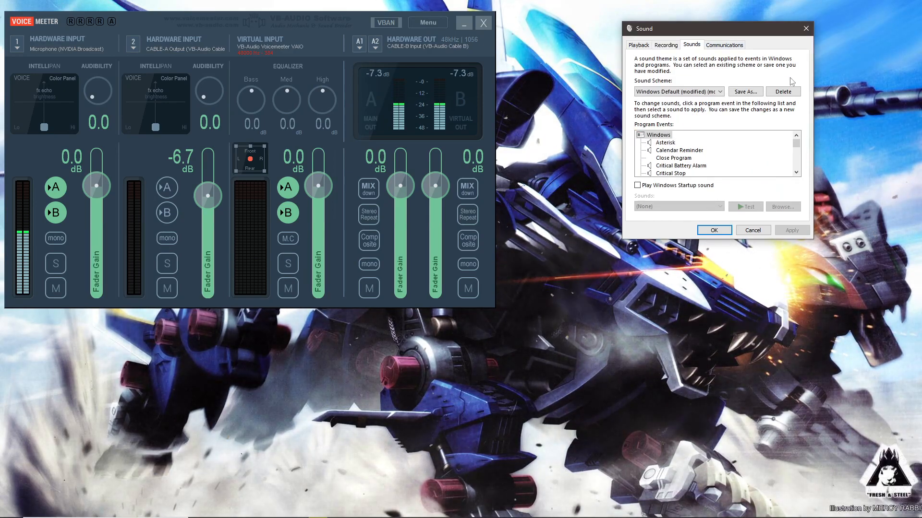
click(666, 45)
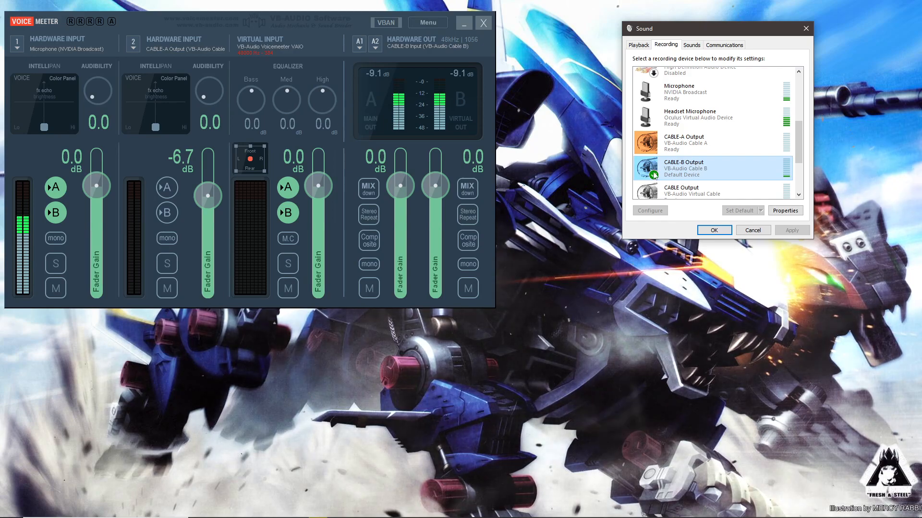
Step: Turn off Listen to this device for CABLE-B Output, apply, and close its properties
right_click(684, 170)
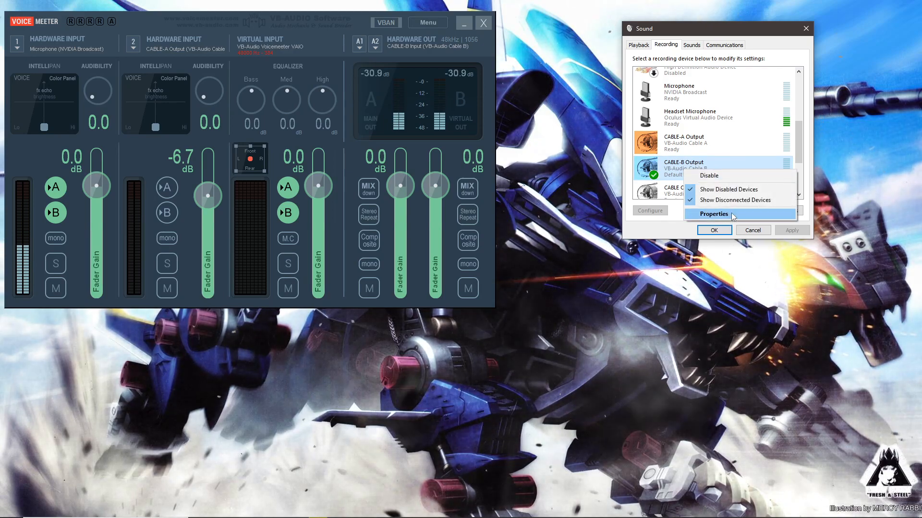
click(730, 214)
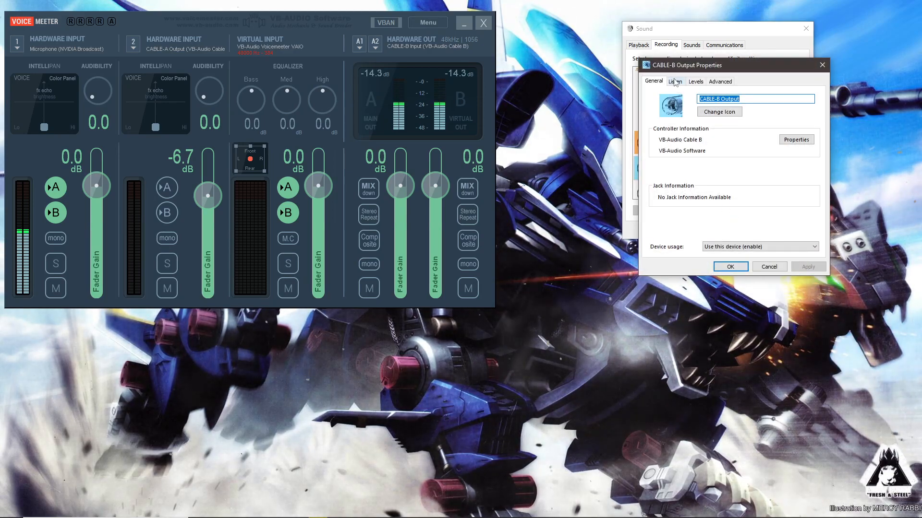
click(675, 82)
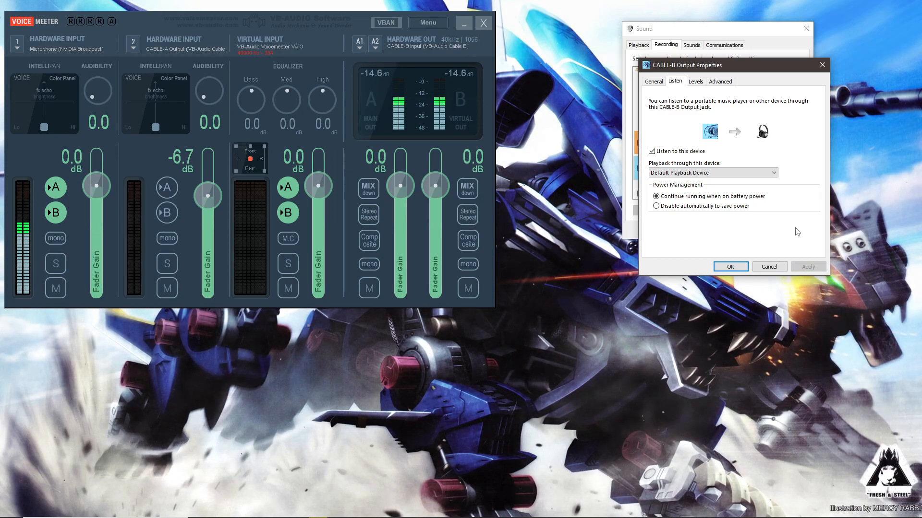
click(656, 152)
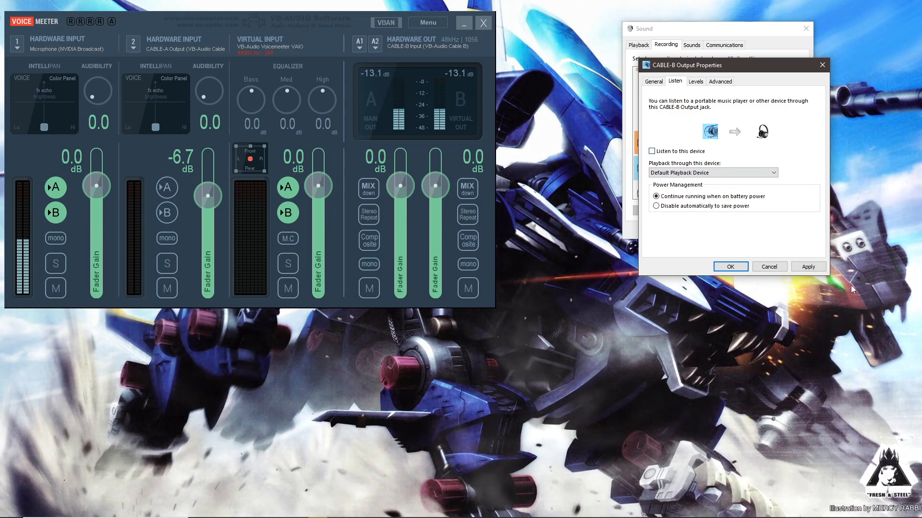
click(802, 267)
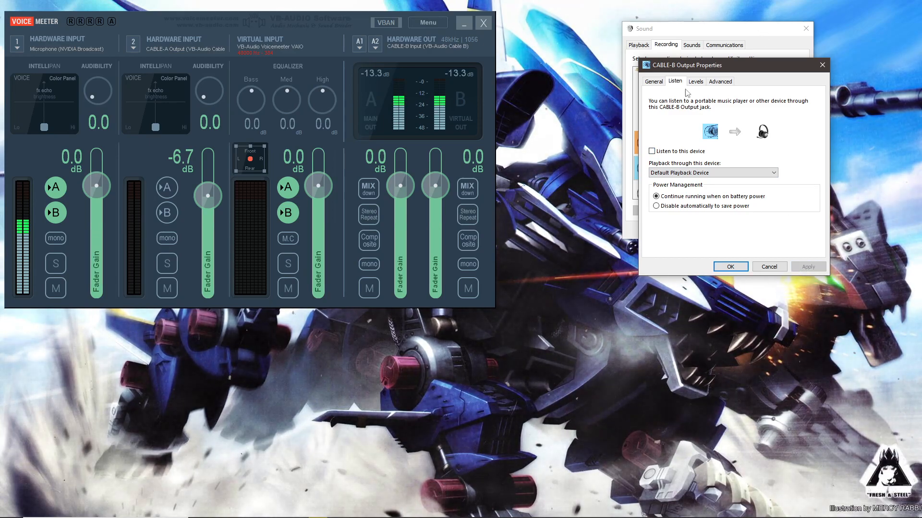
click(822, 65)
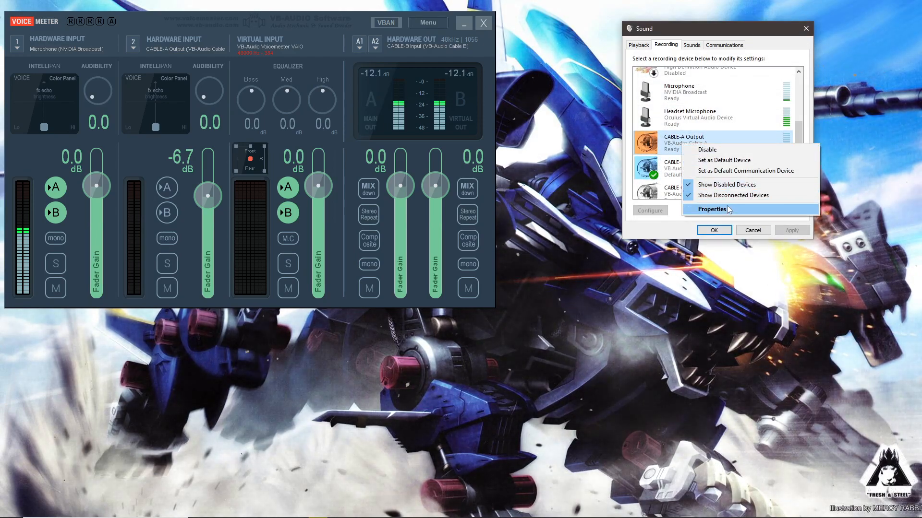
Step: Inspect CABLE-A Output's Listen settings and cancel its properties dialog
click(727, 209)
click(674, 81)
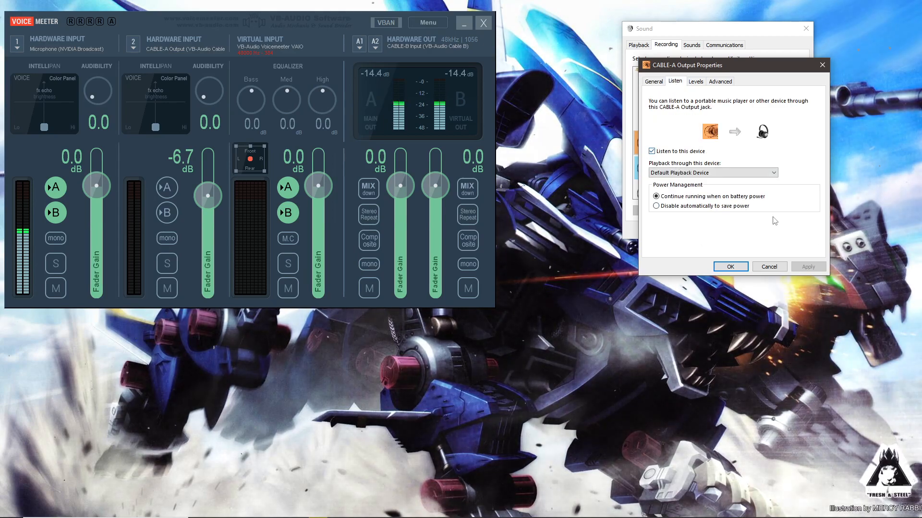
click(768, 268)
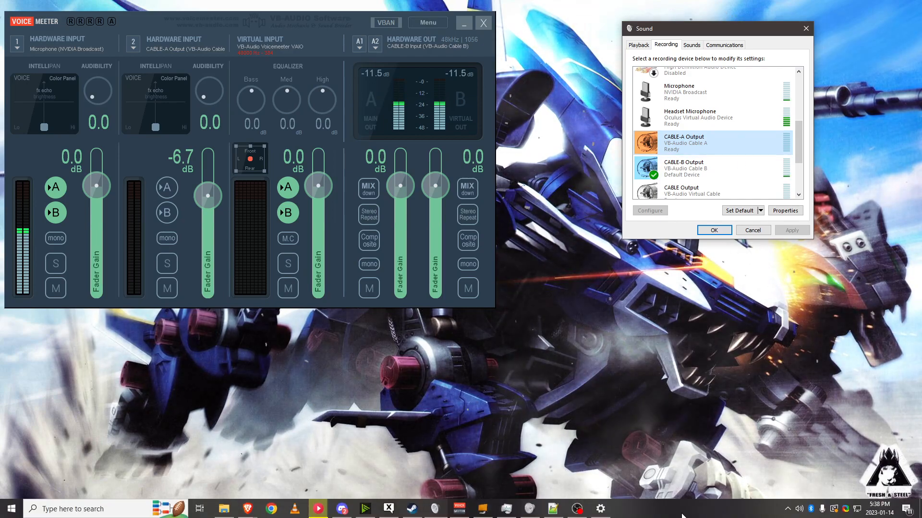
Step: Open the Volume Mixer, move it below VoiceMeeter, and scroll through its application list
right_click(806, 512)
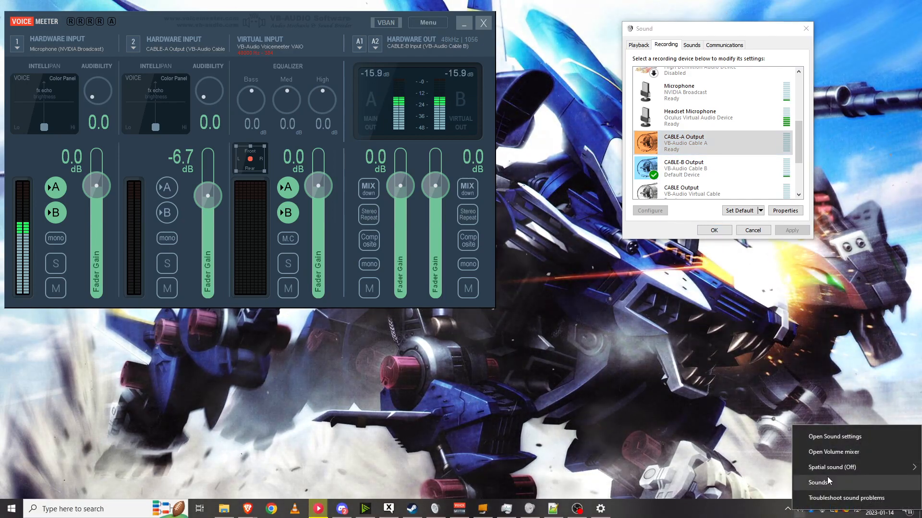
click(837, 453)
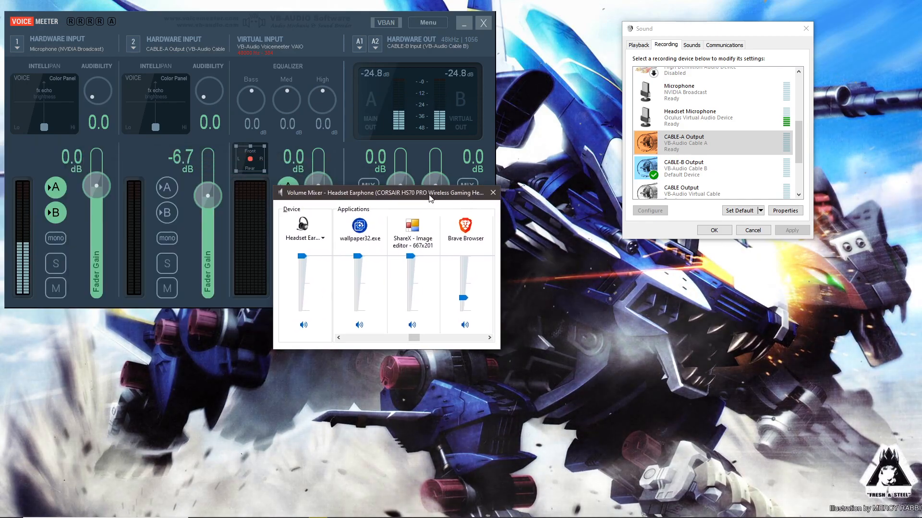
drag(461, 209, 626, 266)
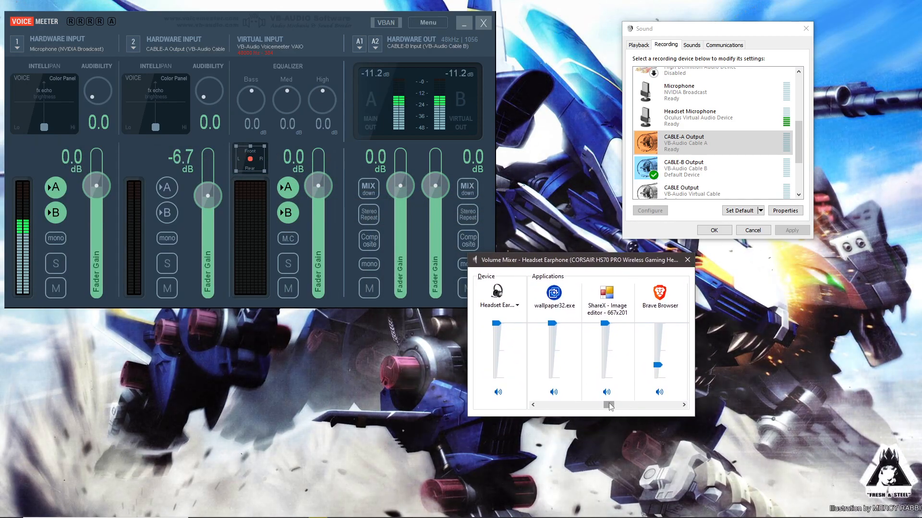
drag(608, 404, 674, 404)
Step: Open the mixer's device list and try to lower the CABLE-B Output application volume
click(510, 308)
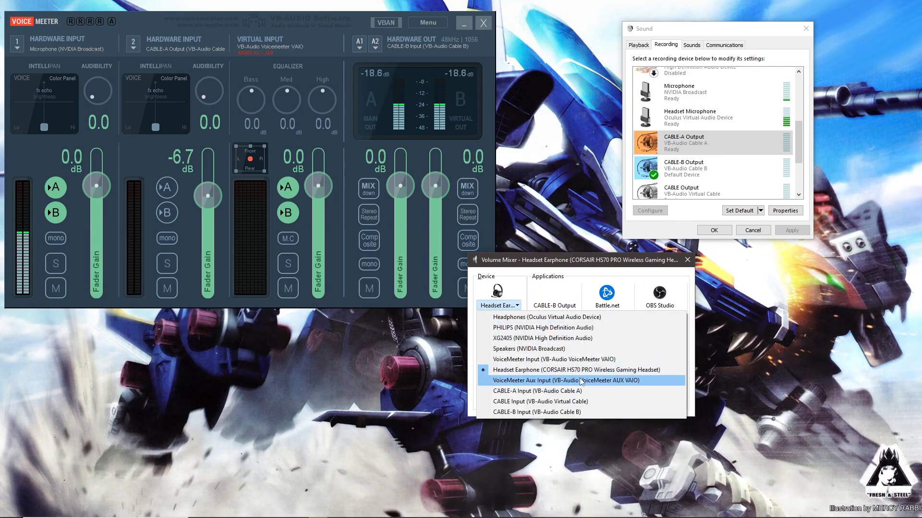
click(488, 293)
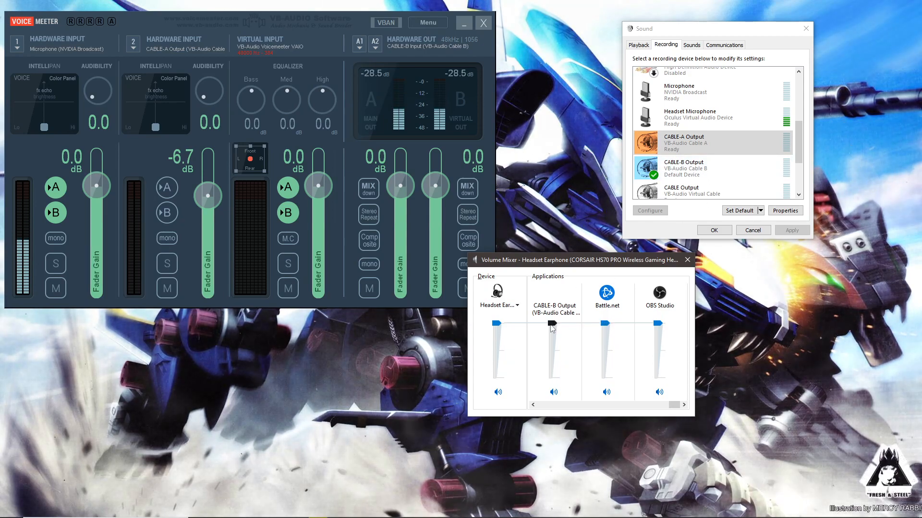
drag(552, 327, 555, 352)
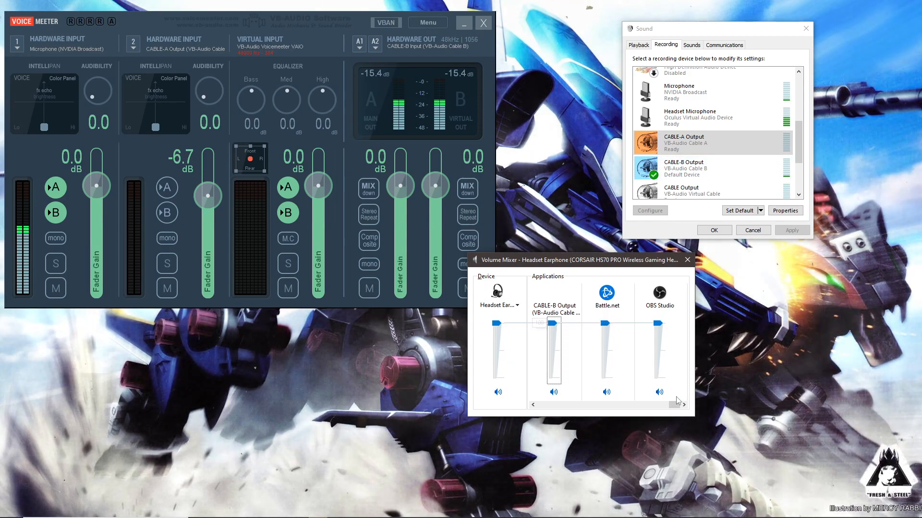
Step: Scroll the Volume Mixer to CABLE-A Output, lower its application volume to about 11, and close the mixer
drag(676, 405, 633, 405)
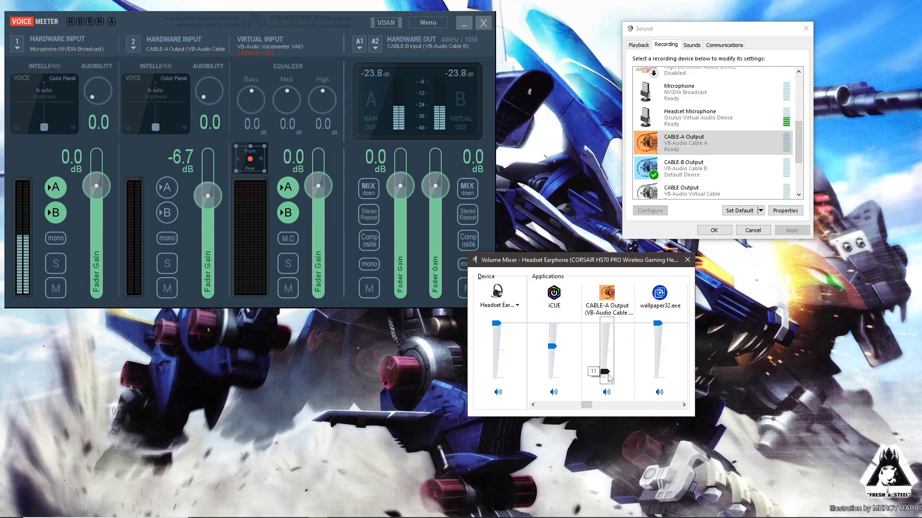
drag(609, 377, 613, 372)
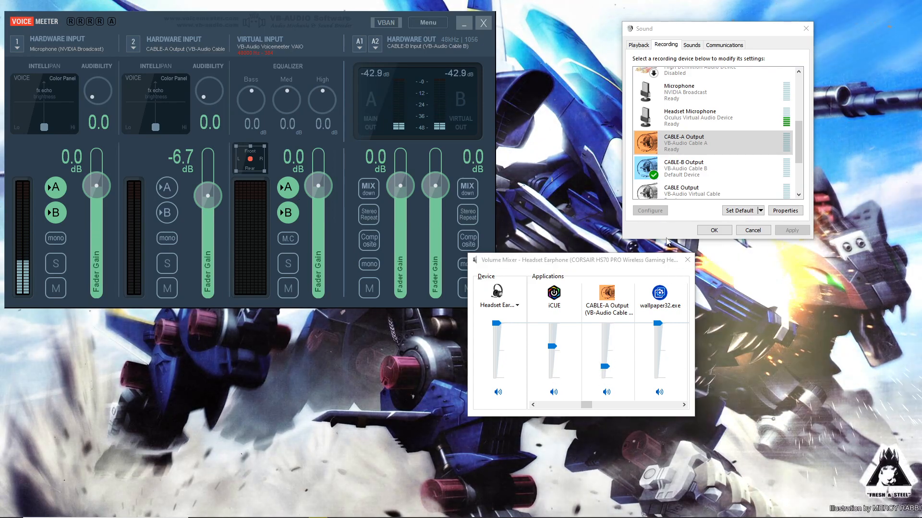
click(687, 261)
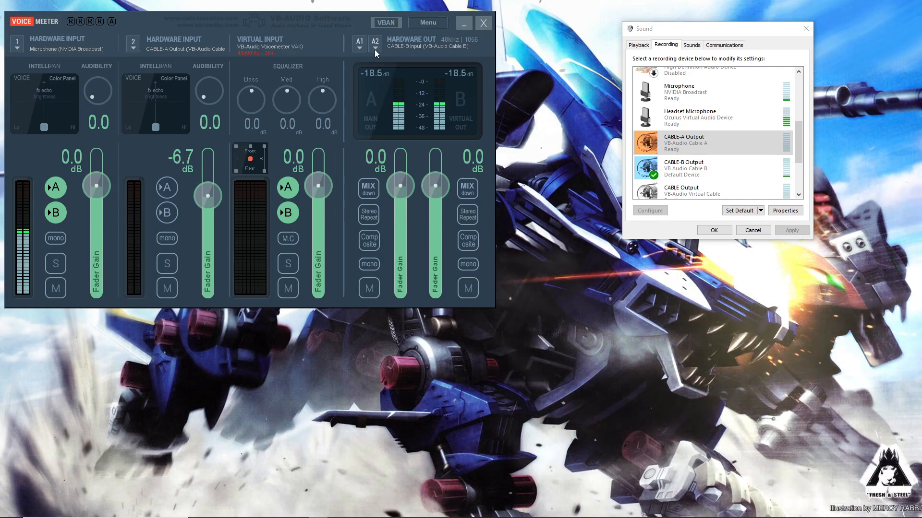
Step: Check the A2 and A1 hardware output device lists without changing them, and reset the A1 output fader to 0 dB
click(375, 48)
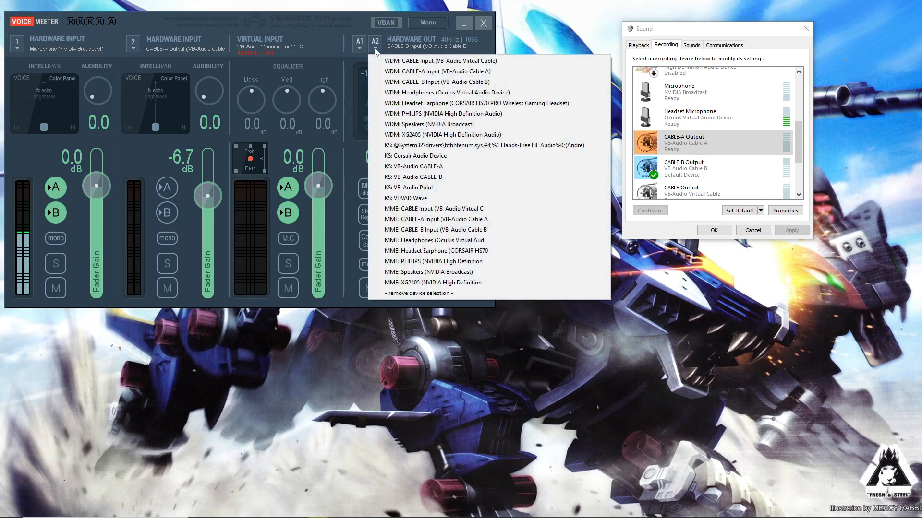
click(410, 38)
click(604, 494)
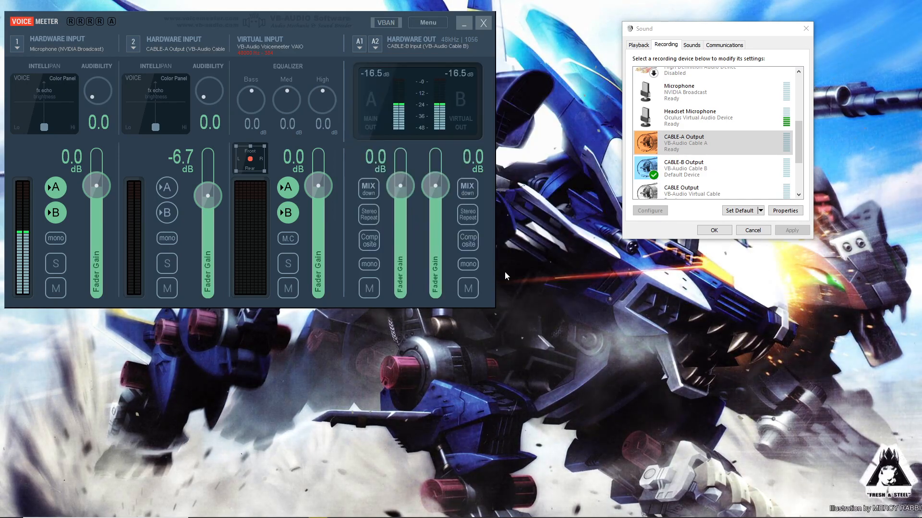
click(359, 48)
click(605, 416)
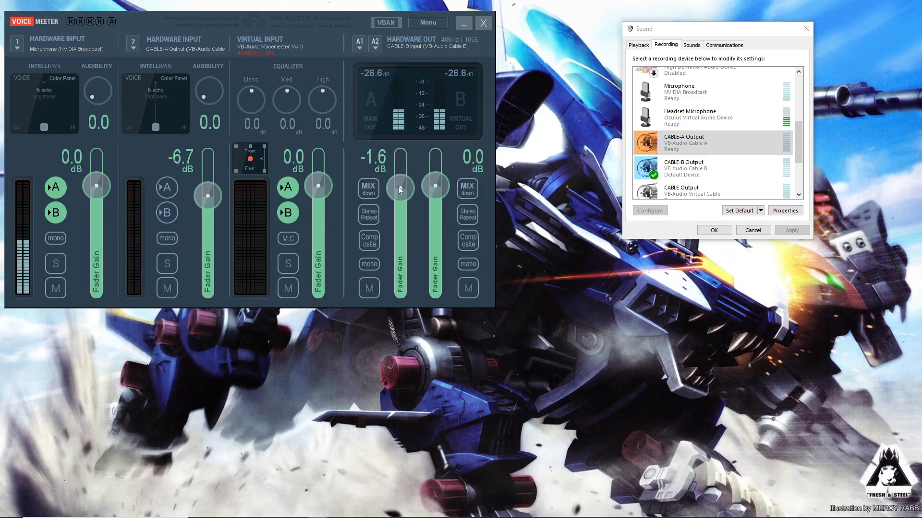
double_click(401, 189)
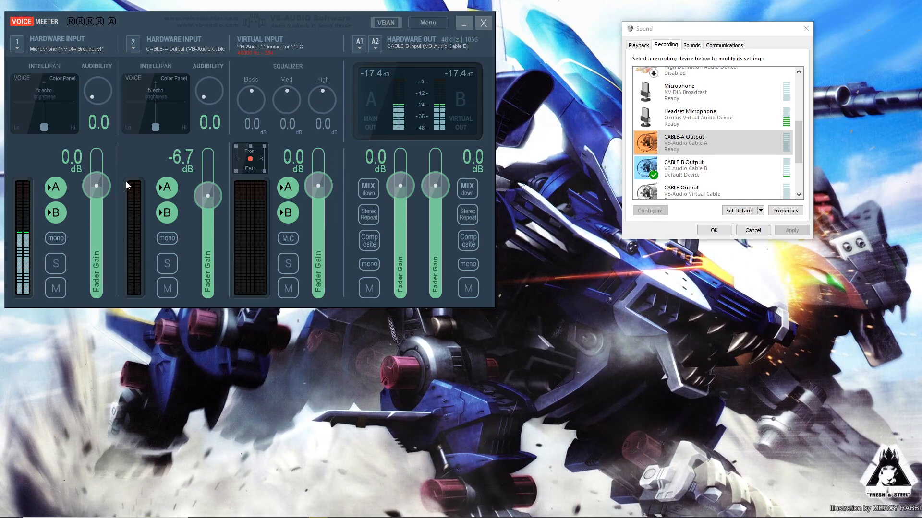
Step: Route hardware input 2 (CABLE-A Output) to both the A and B buses in VoiceMeeter
click(166, 182)
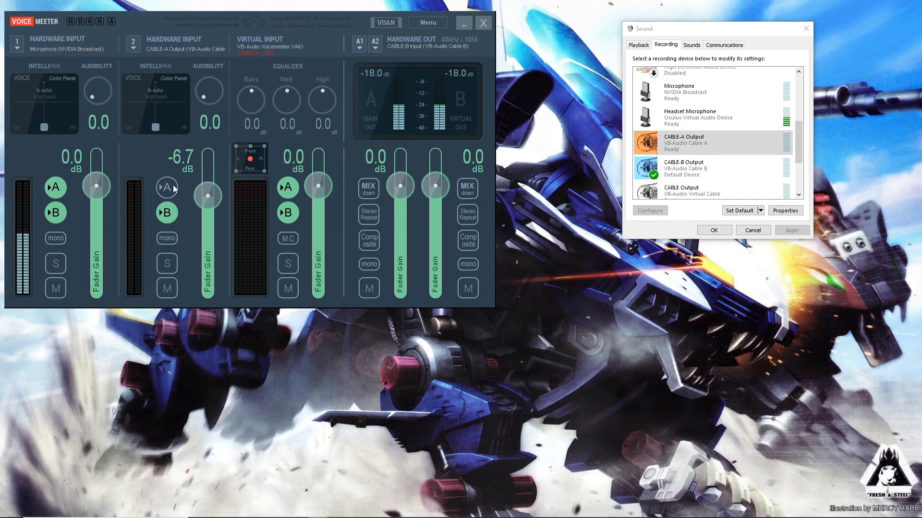
click(174, 186)
click(172, 239)
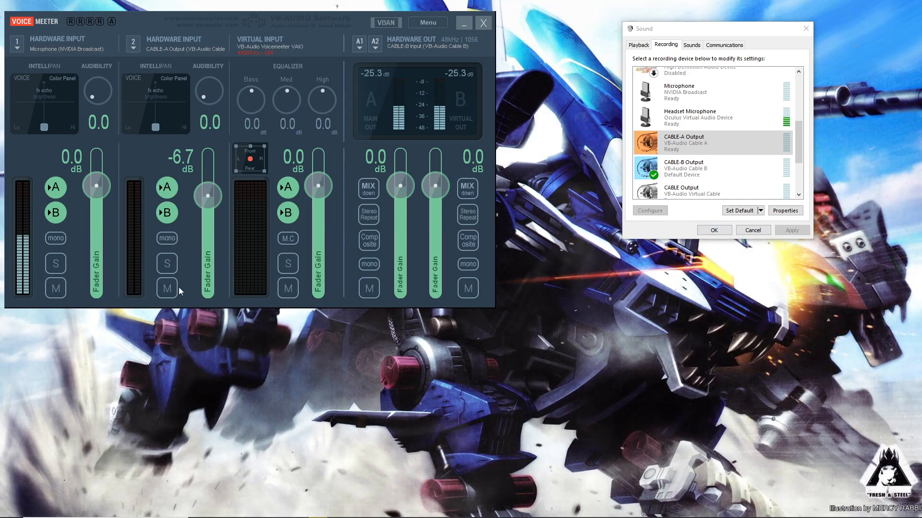